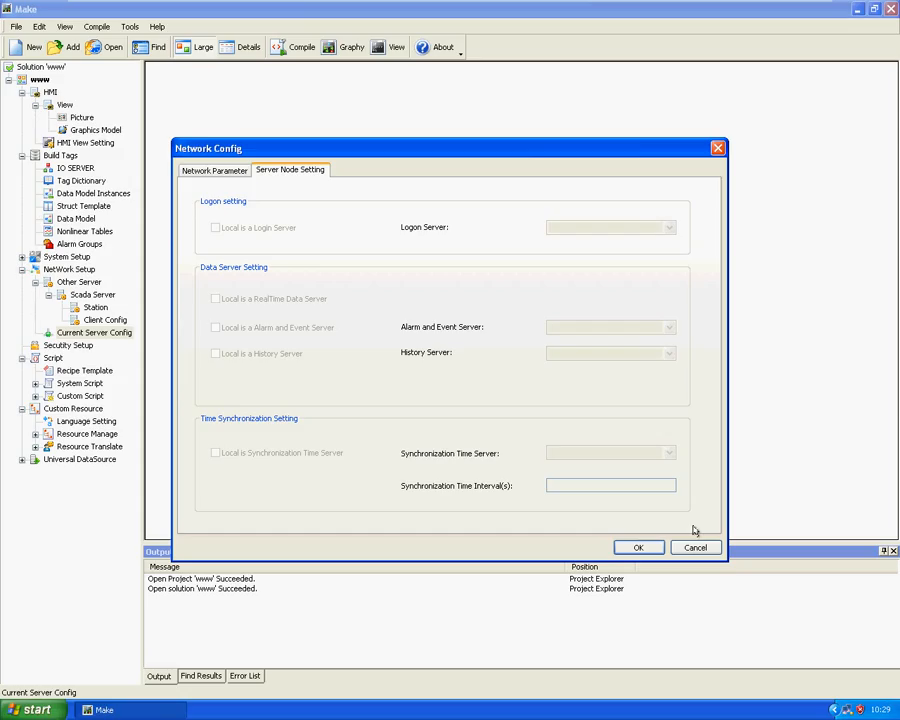
Reopen the current server configuration, switch the network mode to Online and name the local station ks1
{"action": "left_click", "coordinate": [718, 148]}
{"action": "left_click", "coordinate": [62, 270]}
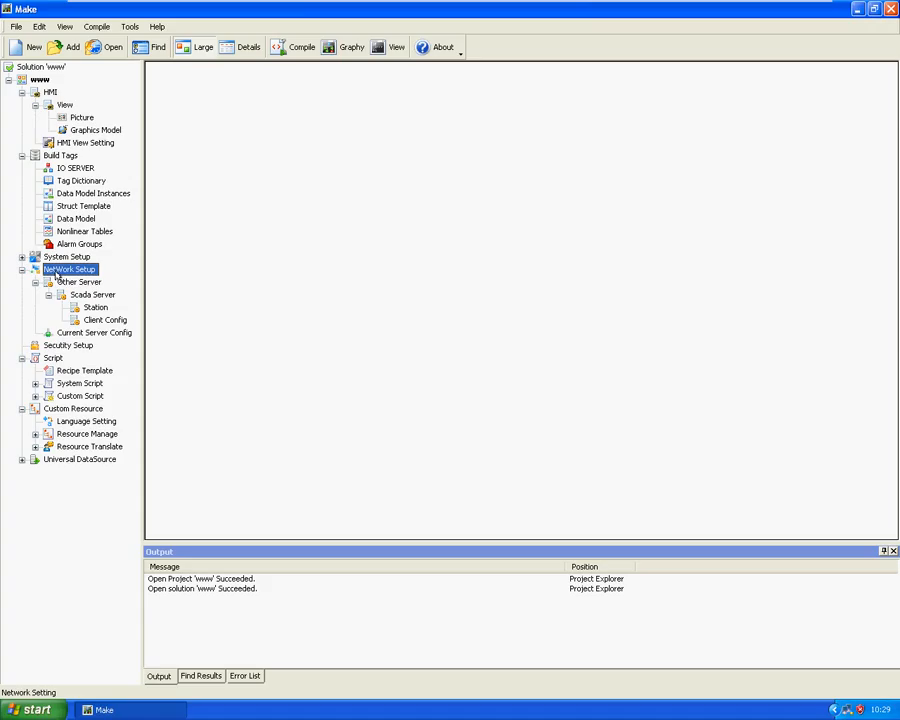
{"action": "left_click", "coordinate": [70, 335]}
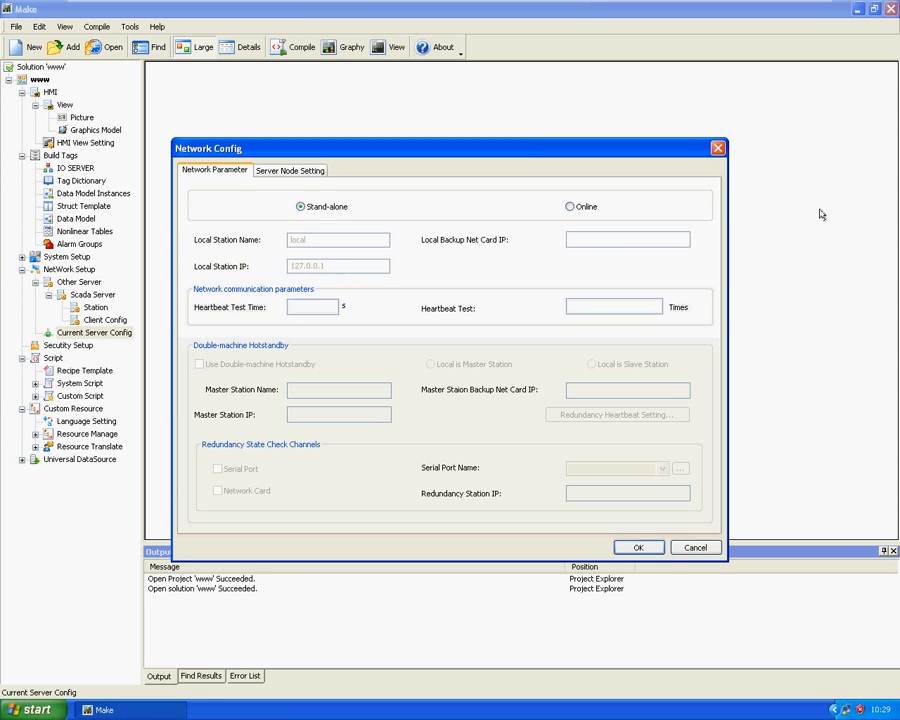
{"action": "left_click", "coordinate": [571, 207]}
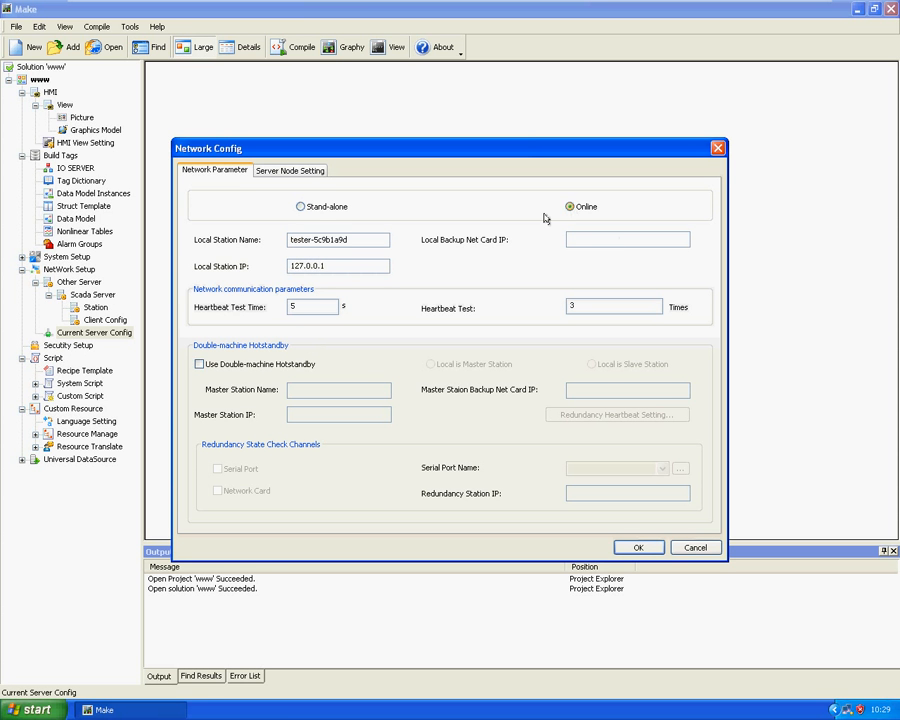
{"action": "left_click_drag", "start_coordinate": [366, 240], "coordinate": [278, 240]}
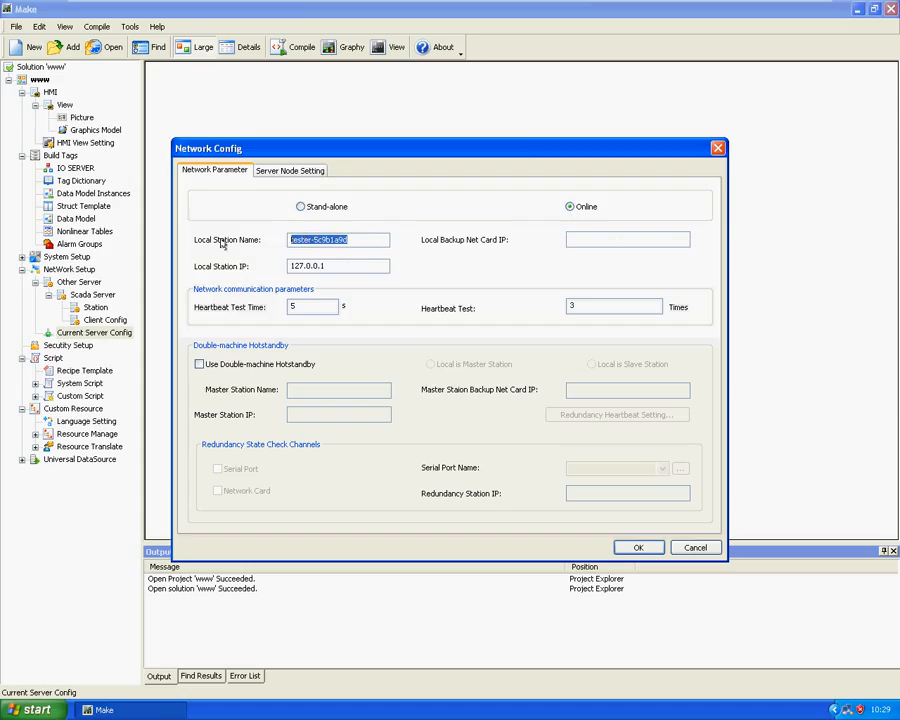
{"action": "type", "text": "ks1"}
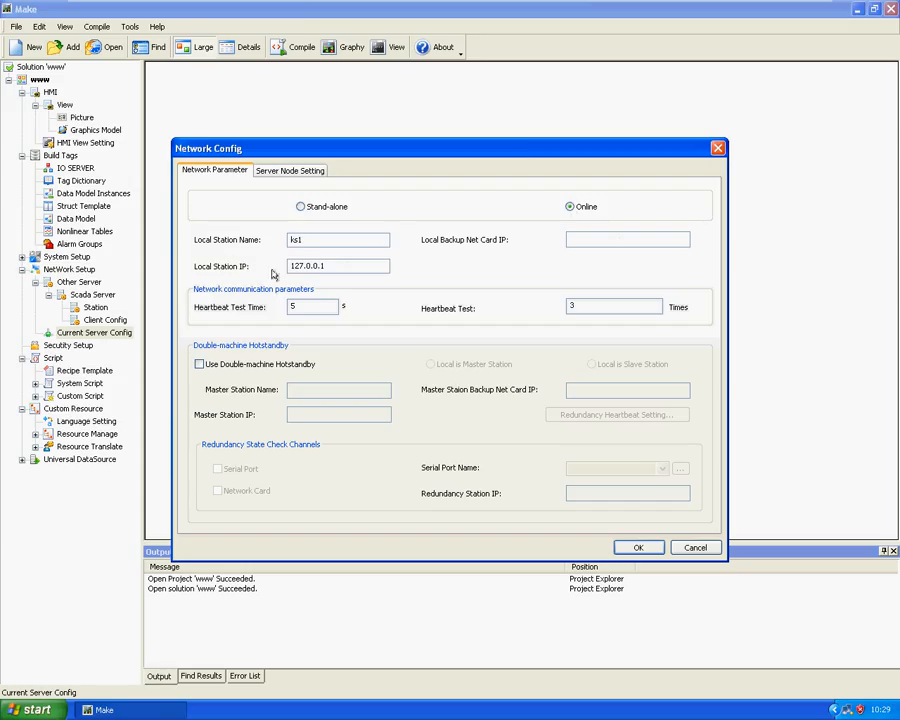
{"action": "left_click", "coordinate": [356, 265]}
{"action": "left_click_drag", "start_coordinate": [356, 265], "coordinate": [288, 266]}
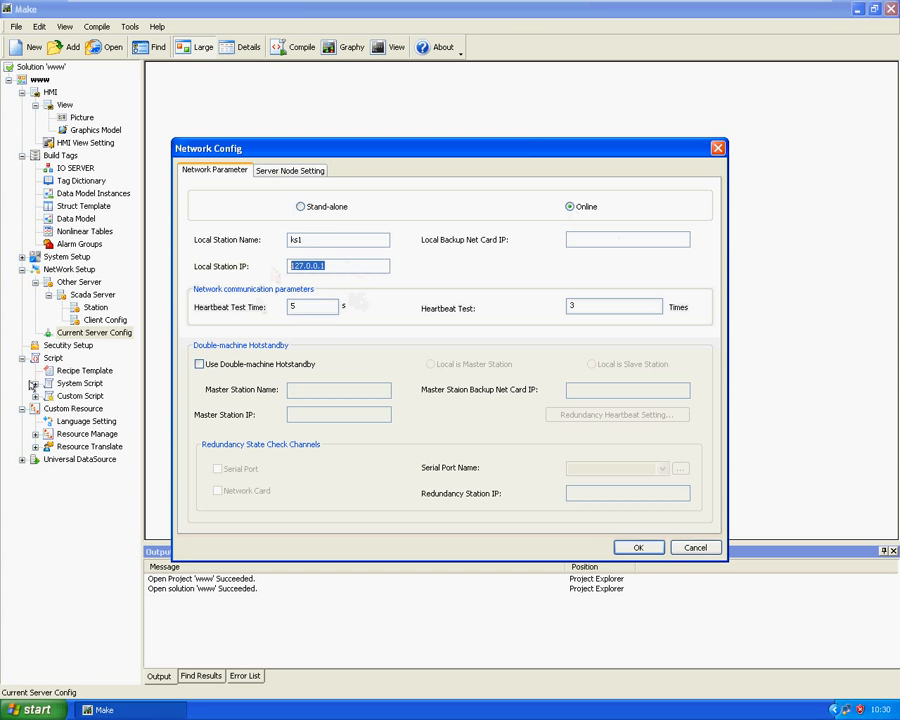
Enable double-machine hotstandby with slave station ks2 at IP 172.16.2.36, and set the local station IP to 172.16.2.46
{"action": "left_click", "coordinate": [199, 364]}
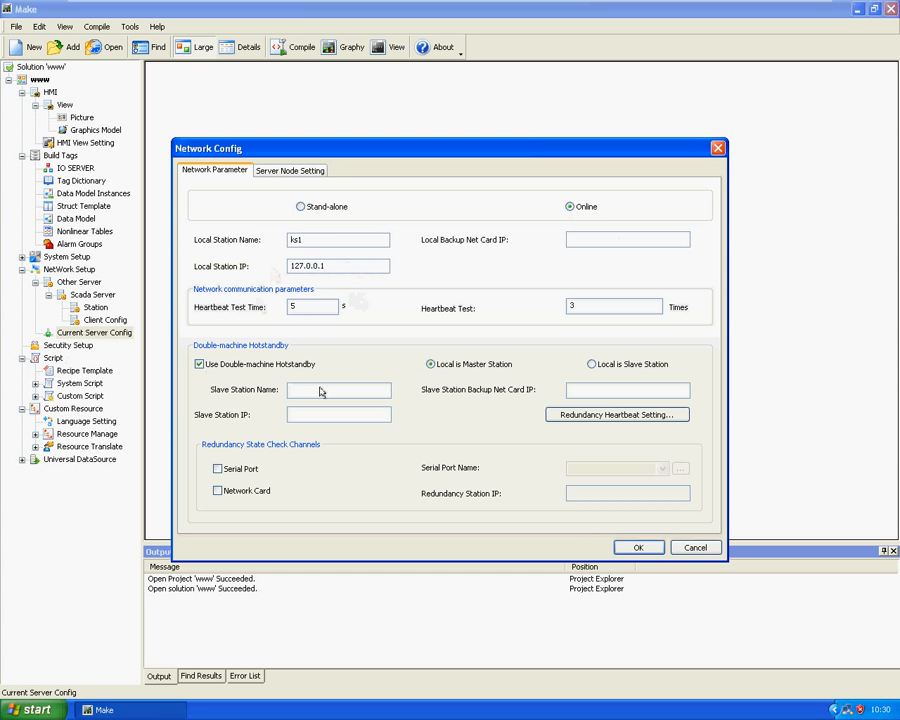
{"action": "left_click", "coordinate": [321, 394]}
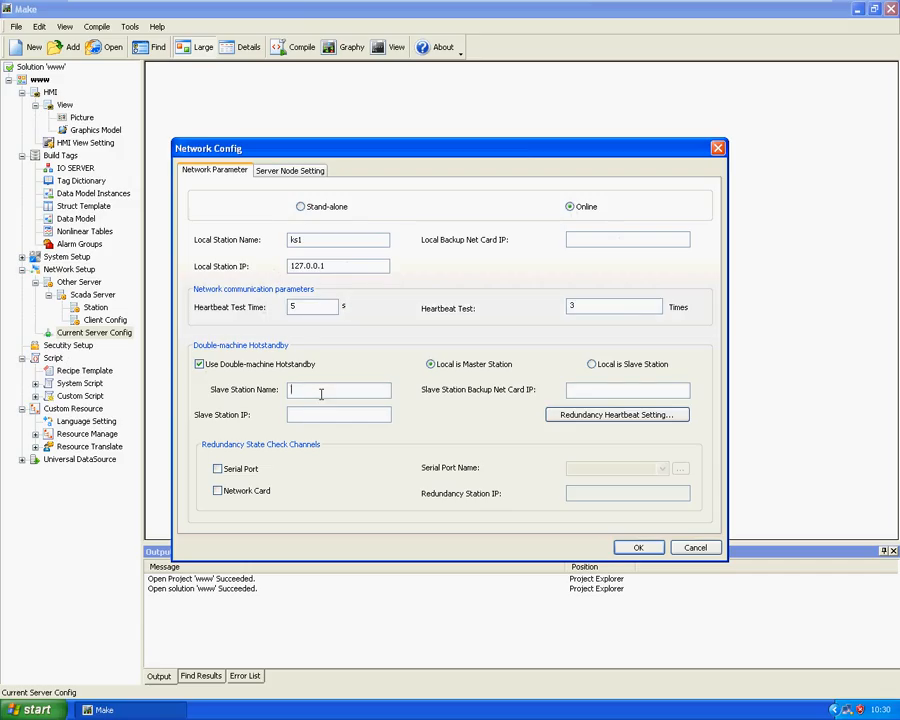
{"action": "type", "text": "ks2"}
{"action": "left_click", "coordinate": [343, 415]}
{"action": "left_click_drag", "start_coordinate": [335, 265], "coordinate": [236, 265]}
{"action": "type", "text": "172.16.2.46"}
{"action": "left_click", "coordinate": [357, 414]}
{"action": "type", "text": "172.16.2.36"}
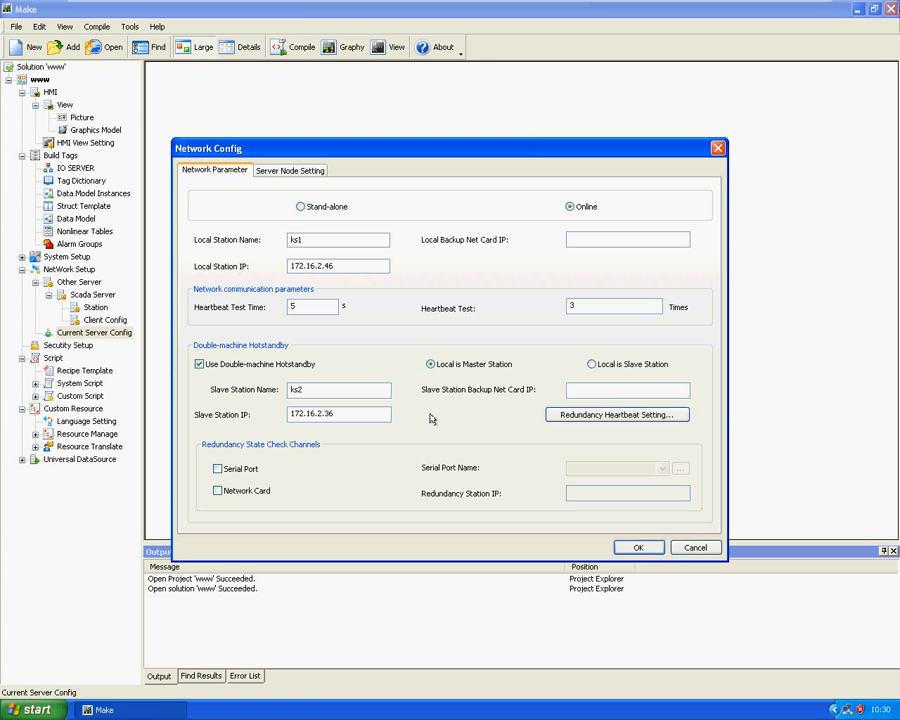
Enable the serial port and network card redundancy check channels, using COM2 and redundancy station IP 100.100.100.1
{"action": "left_click", "coordinate": [218, 469]}
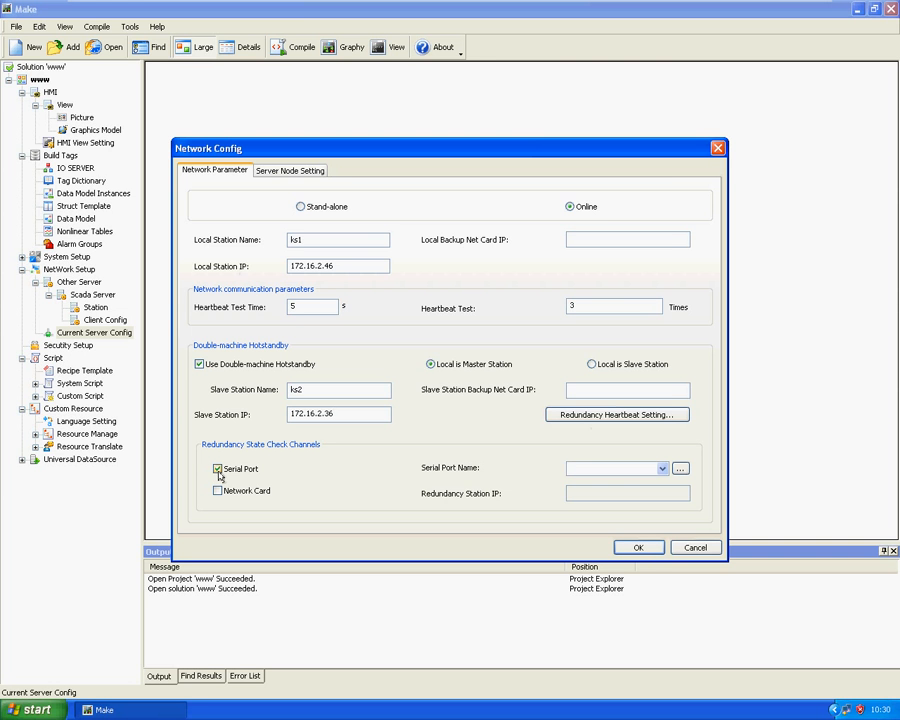
{"action": "left_click", "coordinate": [218, 491]}
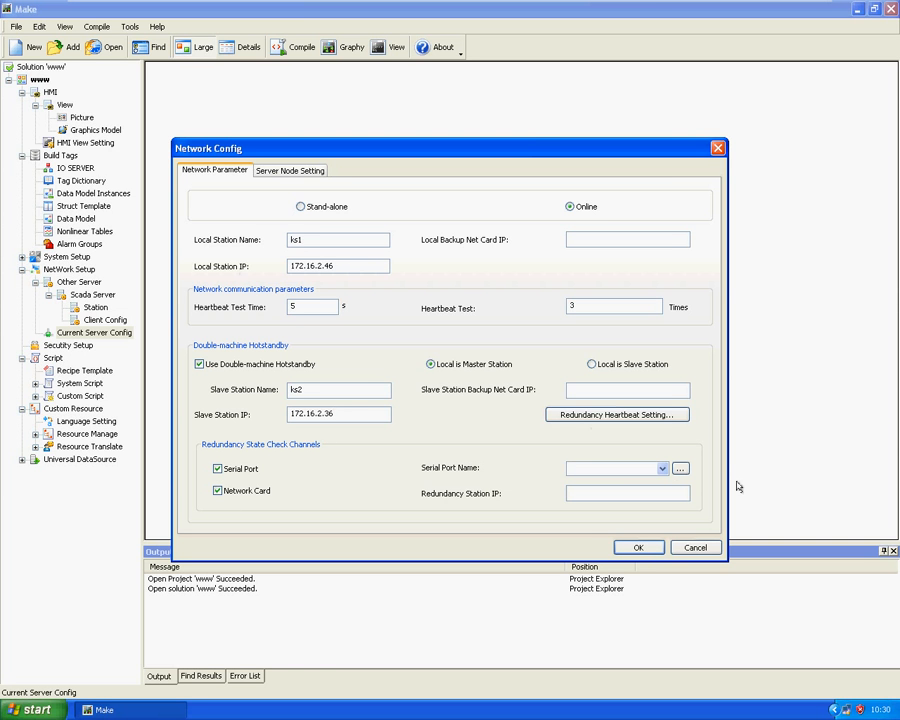
{"action": "left_click", "coordinate": [662, 469]}
{"action": "left_click", "coordinate": [612, 200]}
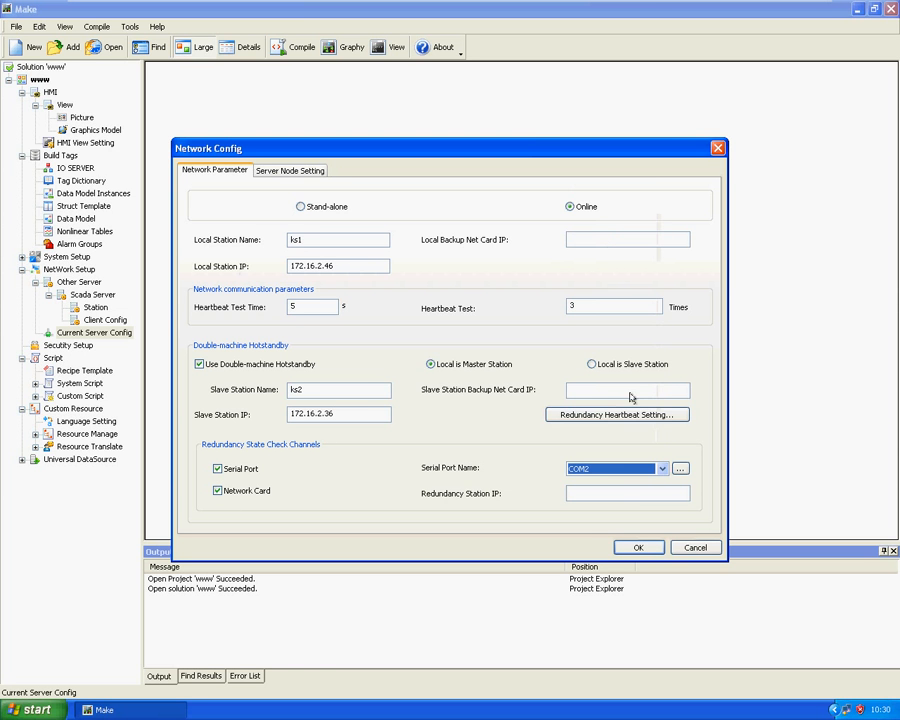
{"action": "left_click", "coordinate": [626, 490]}
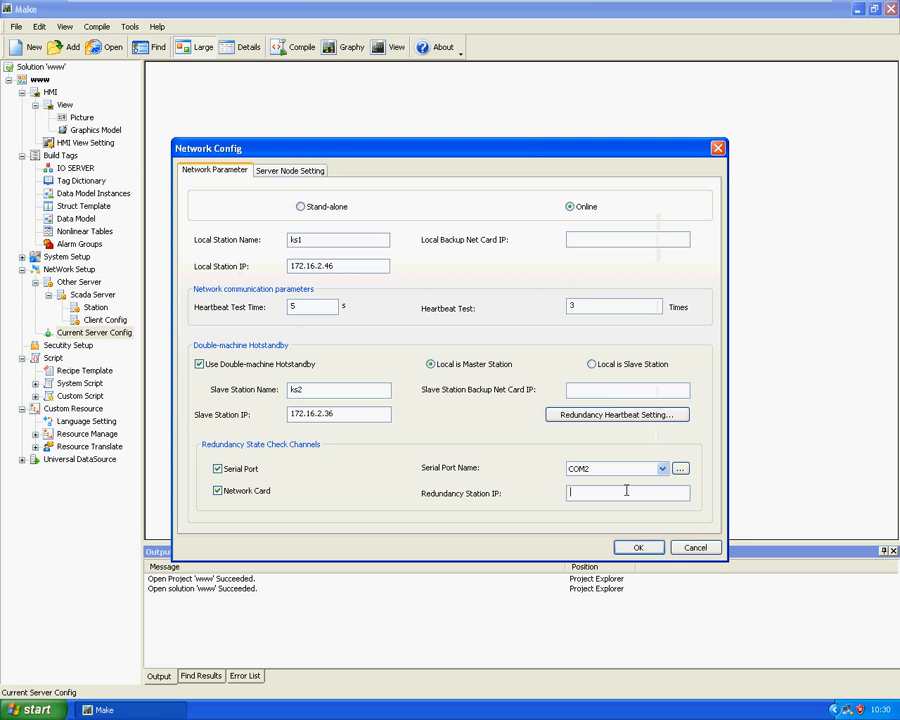
{"action": "type", "text": "100.100.100.1"}
Review the communication settings of the redundancy serial port without changing them
{"action": "left_click", "coordinate": [606, 241]}
{"action": "left_click", "coordinate": [680, 469]}
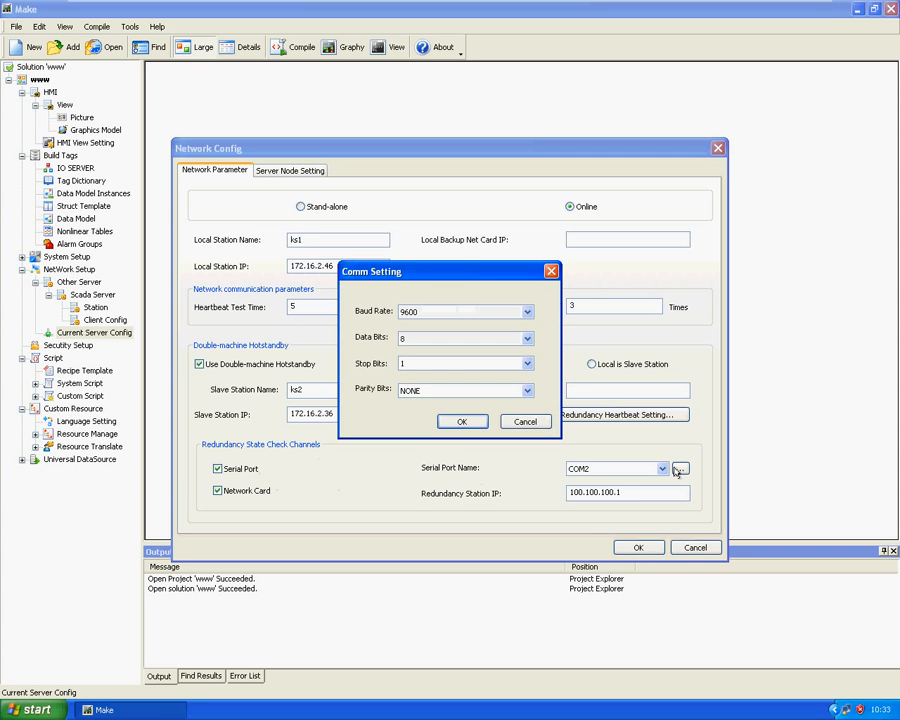
{"action": "left_click", "coordinate": [551, 211]}
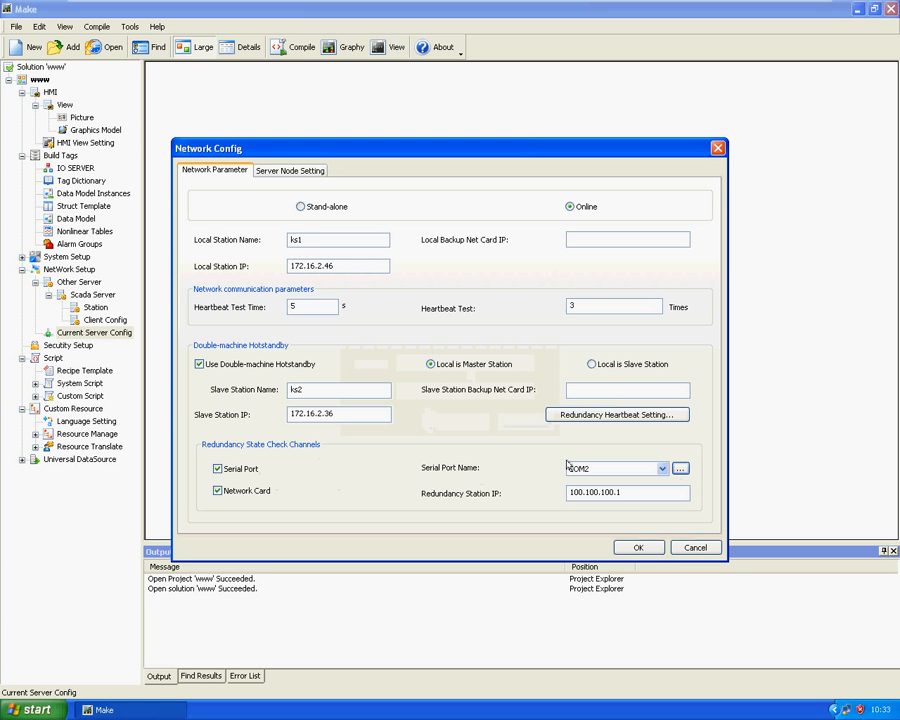
{"action": "left_click", "coordinate": [628, 492]}
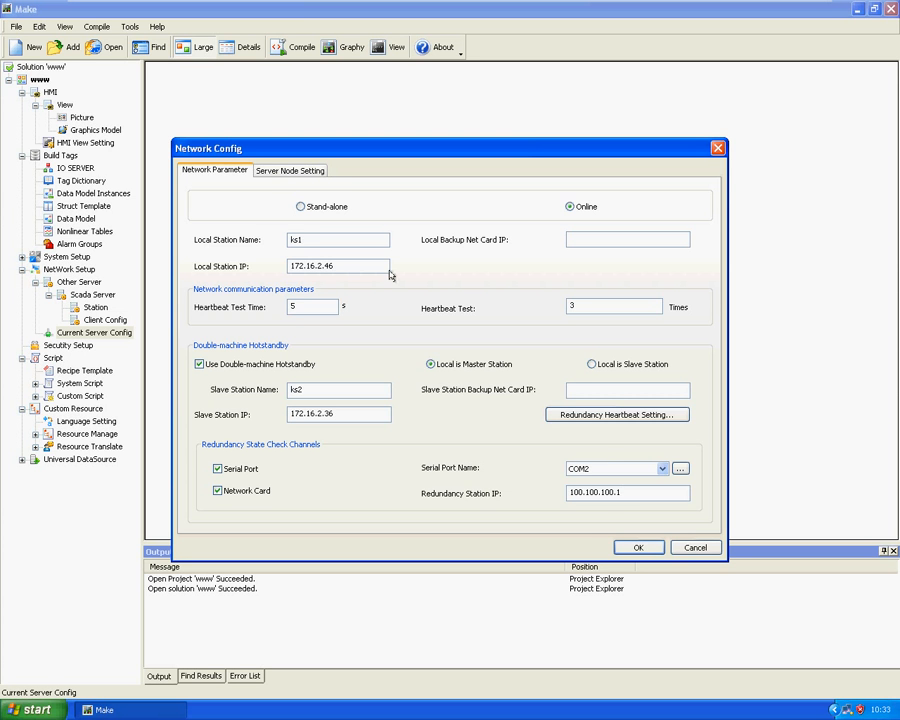
In the server node settings, make the local station the login, real-time data, alarm and event, and synchronization time server
{"action": "left_click", "coordinate": [290, 172]}
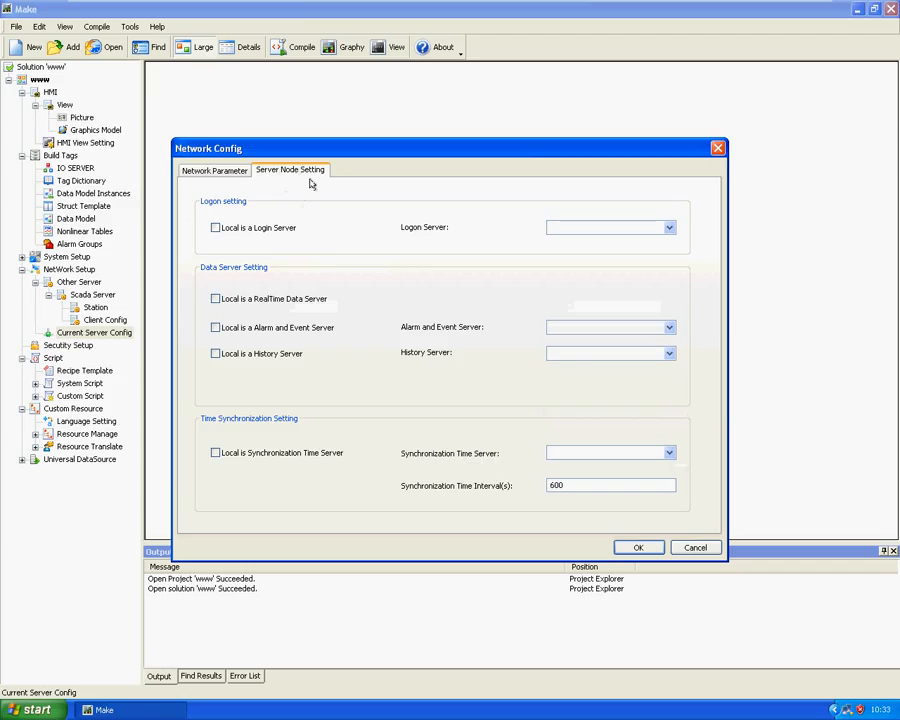
{"action": "left_click", "coordinate": [215, 228]}
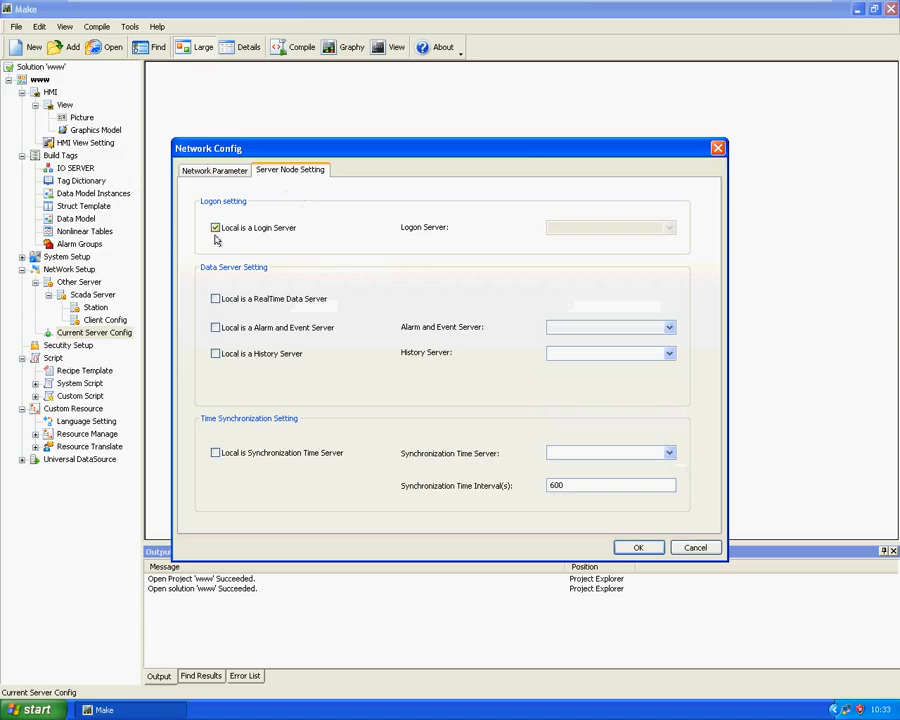
{"action": "left_click", "coordinate": [215, 299]}
{"action": "left_click", "coordinate": [215, 327]}
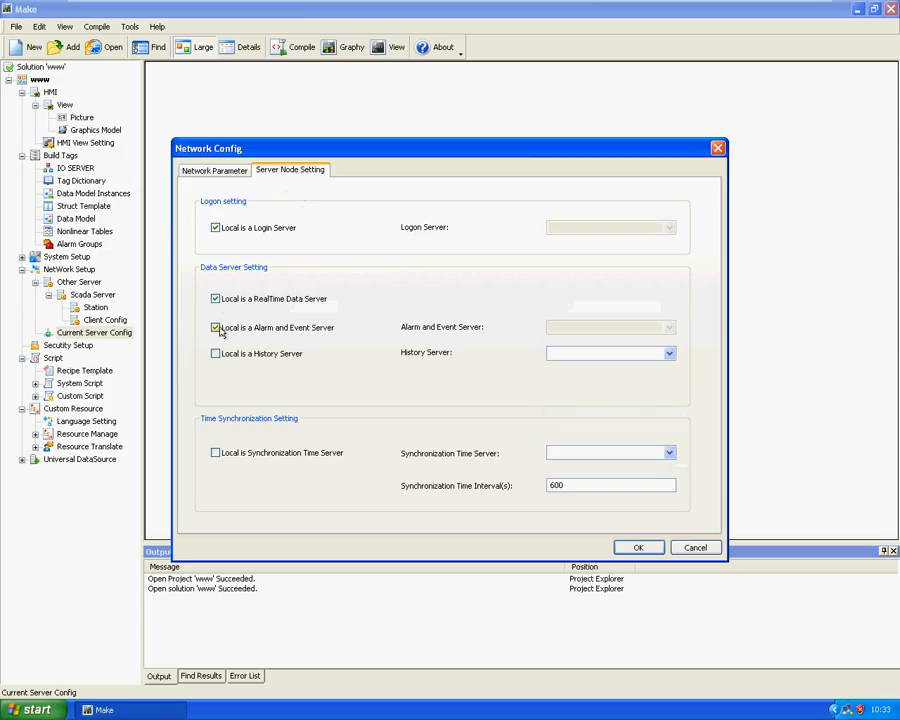
{"action": "left_click", "coordinate": [216, 453]}
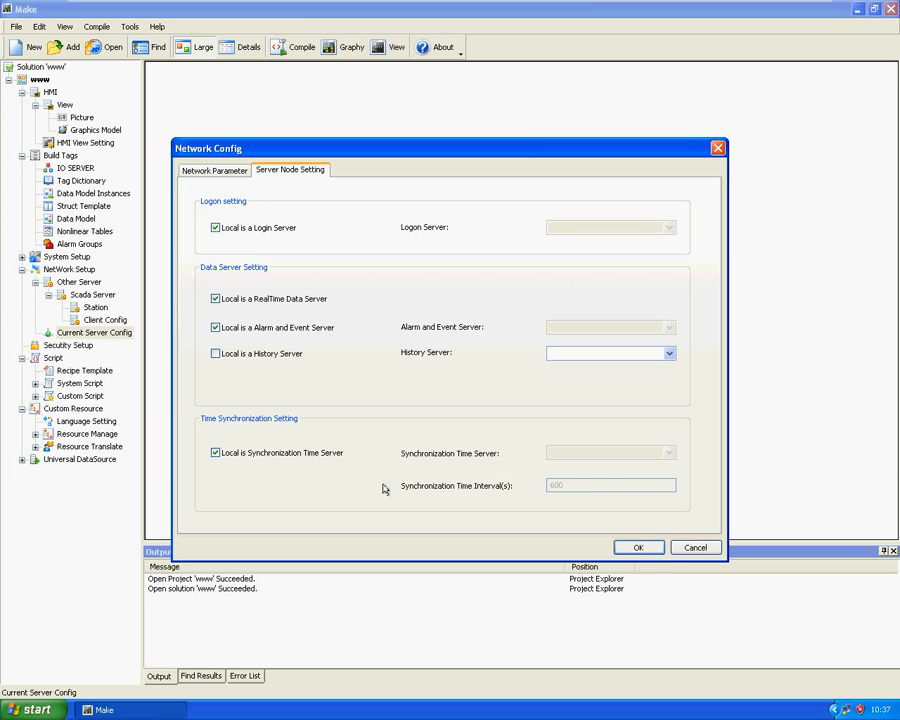
In the network parameters, reselect Online, rename the local station ks2 and set its IP to 172.16.2.36
{"action": "left_click", "coordinate": [212, 171]}
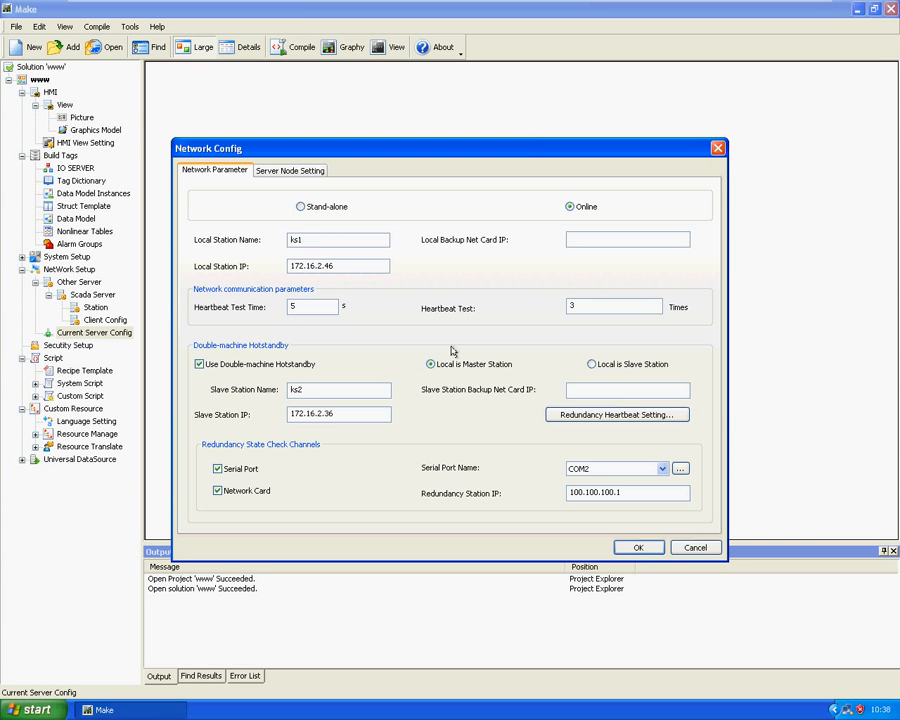
{"action": "left_click", "coordinate": [570, 206]}
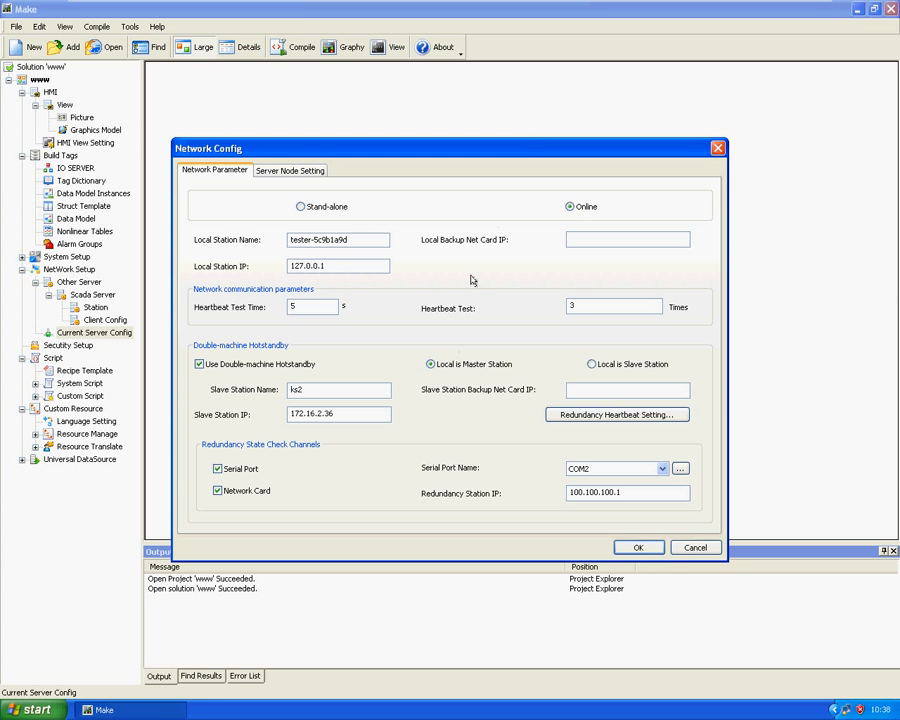
{"action": "double_click", "coordinate": [344, 241]}
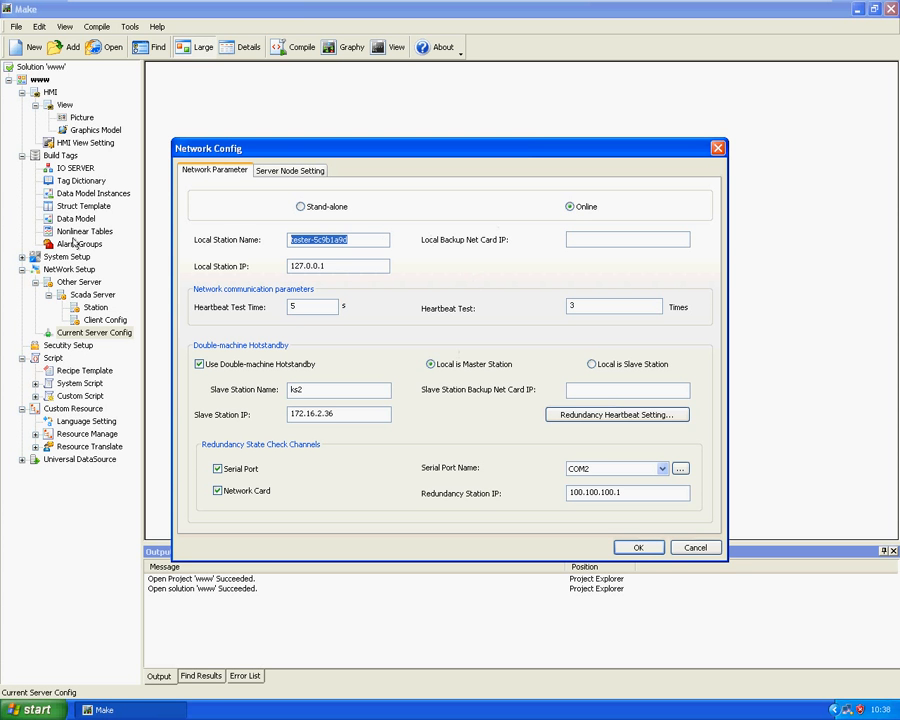
{"action": "type", "text": "ks2"}
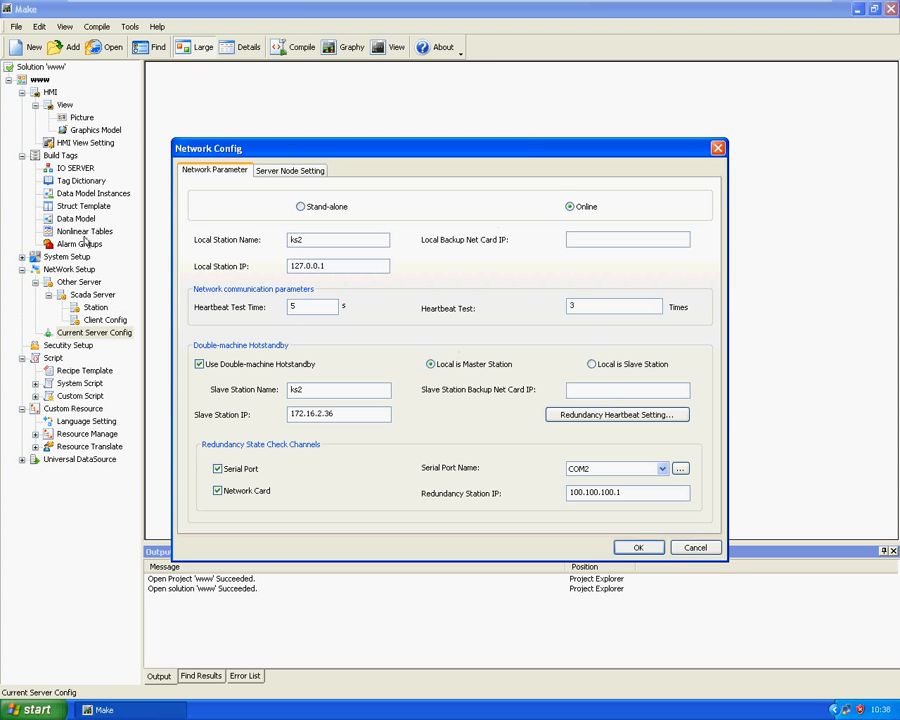
{"action": "double_click", "coordinate": [360, 265]}
{"action": "type", "text": "172.16.2.36"}
Make the local machine the slave station, with ks1 as the master station name and 172.16.2.46 as its IP
{"action": "left_click", "coordinate": [592, 364]}
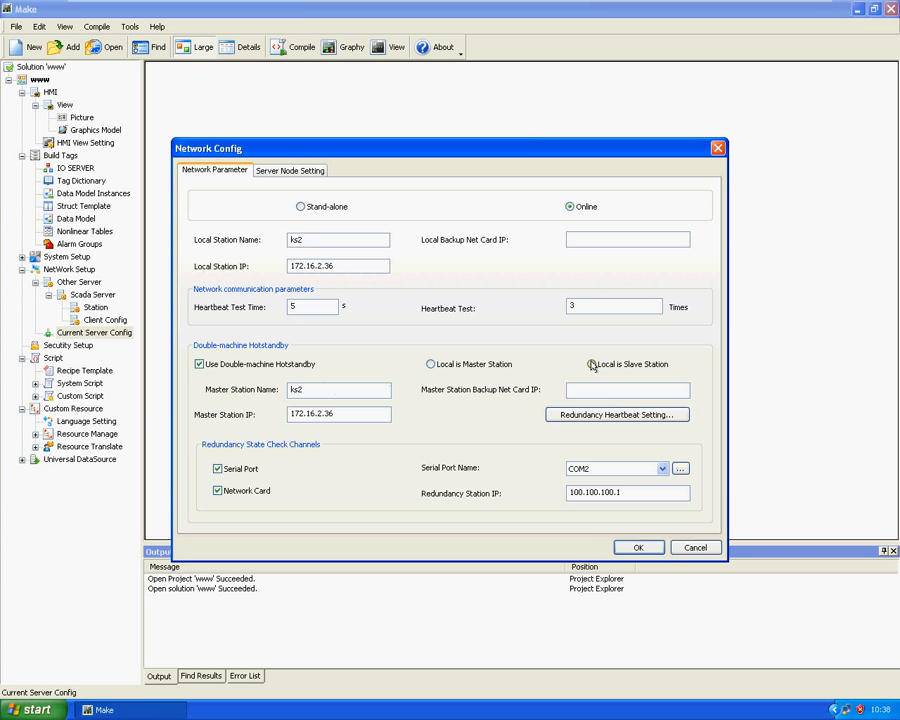
{"action": "left_click", "coordinate": [321, 391]}
{"action": "key", "text": "BackSpace"}
{"action": "key", "text": "BackSpace"}
{"action": "type", "text": "s1"}
{"action": "key", "text": "Tab"}
{"action": "type", "text": "172.16.2.46"}
Change the redundancy station IP to 100.100.100.2
{"action": "left_click", "coordinate": [640, 494]}
{"action": "key", "text": "BackSpace"}
{"action": "type", "text": "2"}
Remove the login, real-time data, and alarm and event server roles from the local station, and check the logon server choices
{"action": "left_click", "coordinate": [300, 171]}
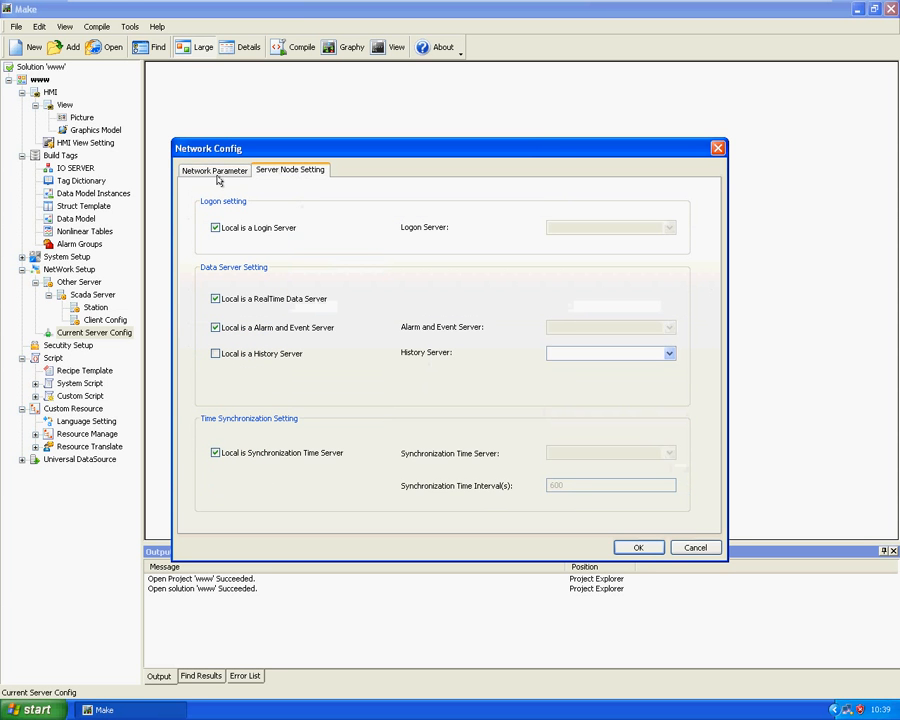
{"action": "left_click", "coordinate": [215, 228]}
{"action": "left_click", "coordinate": [215, 298]}
{"action": "left_click", "coordinate": [216, 328]}
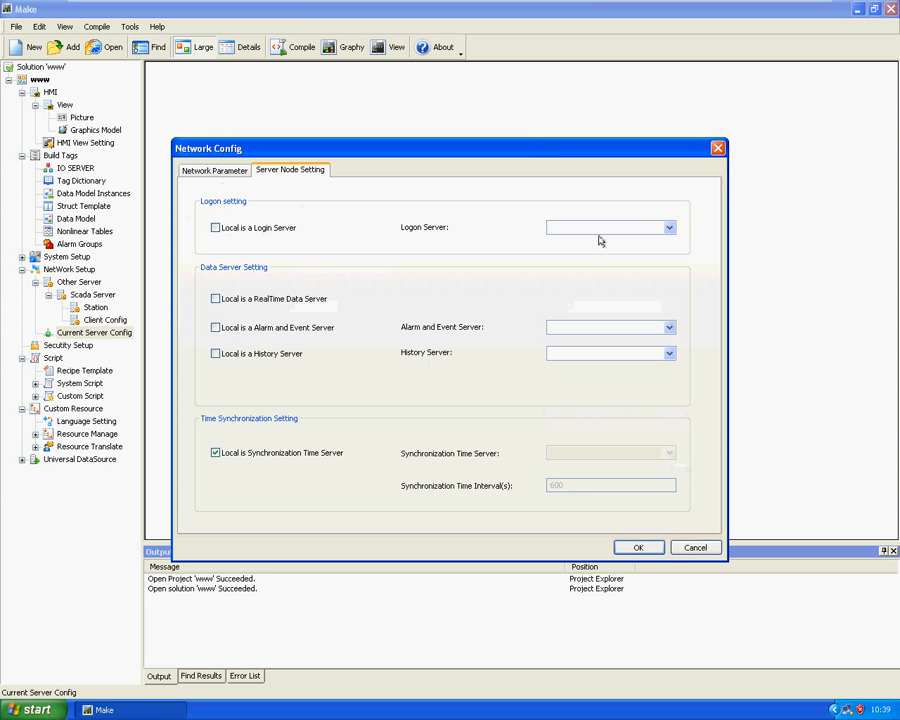
{"action": "left_click", "coordinate": [669, 228]}
{"action": "left_click", "coordinate": [668, 228]}
Recheck the network parameters and server node settings, and apply the network configuration
{"action": "left_click", "coordinate": [208, 170]}
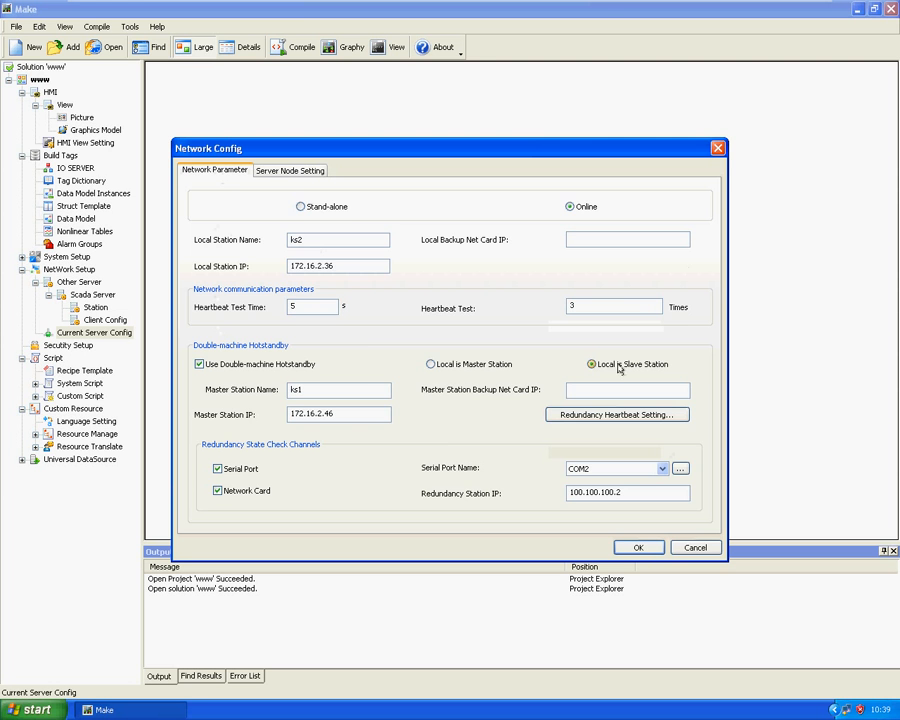
{"action": "left_click", "coordinate": [286, 171]}
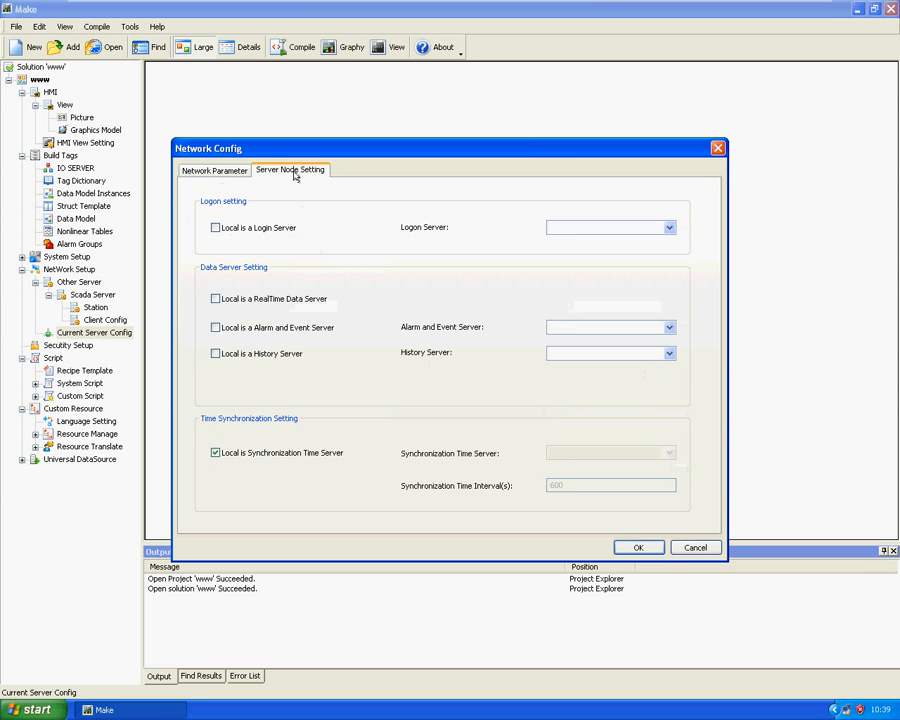
{"action": "left_click", "coordinate": [216, 172]}
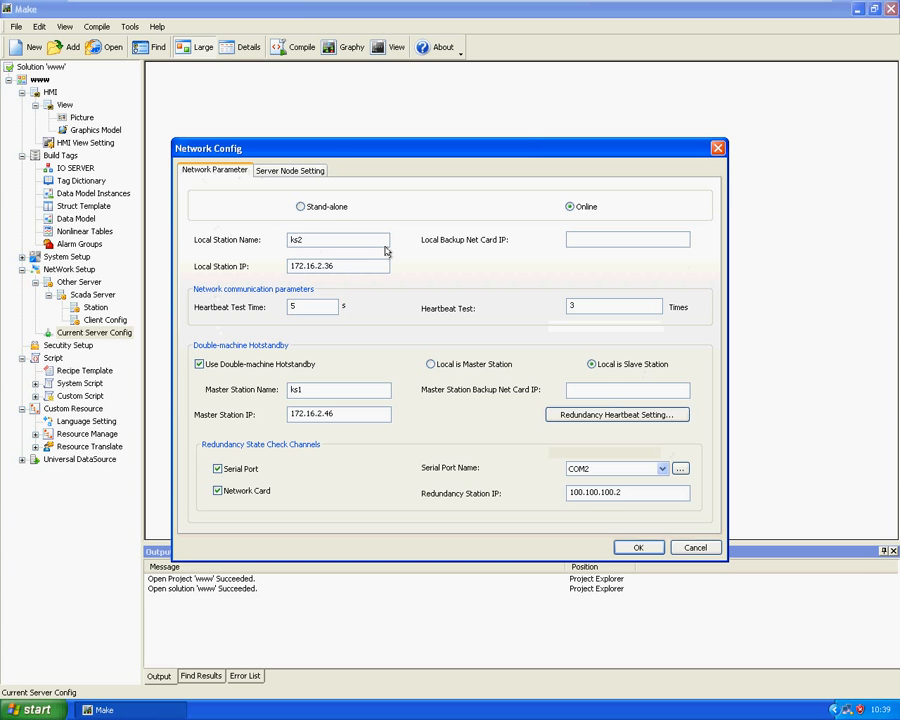
{"action": "left_click", "coordinate": [637, 547]}
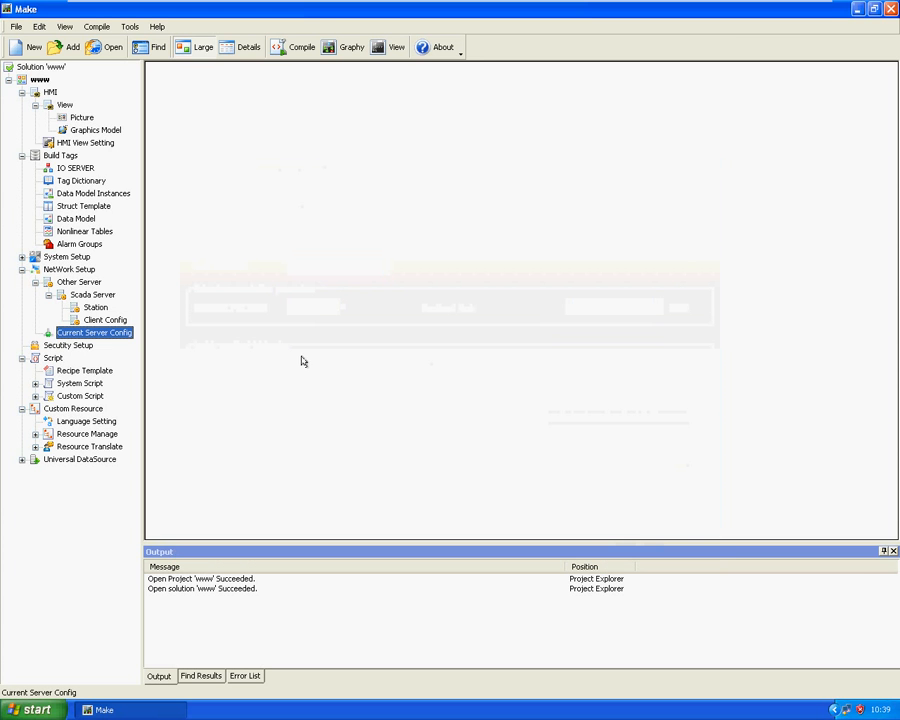
Show the Tag Dictionary and select the $RedundantStatus system tag
{"action": "left_click", "coordinate": [72, 183]}
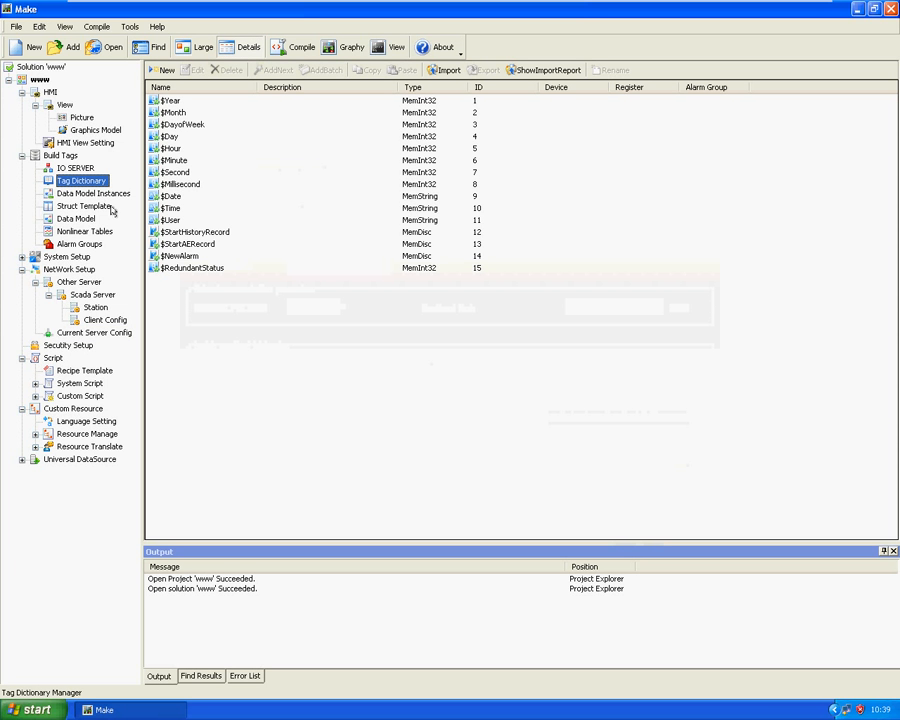
{"action": "left_click", "coordinate": [186, 272]}
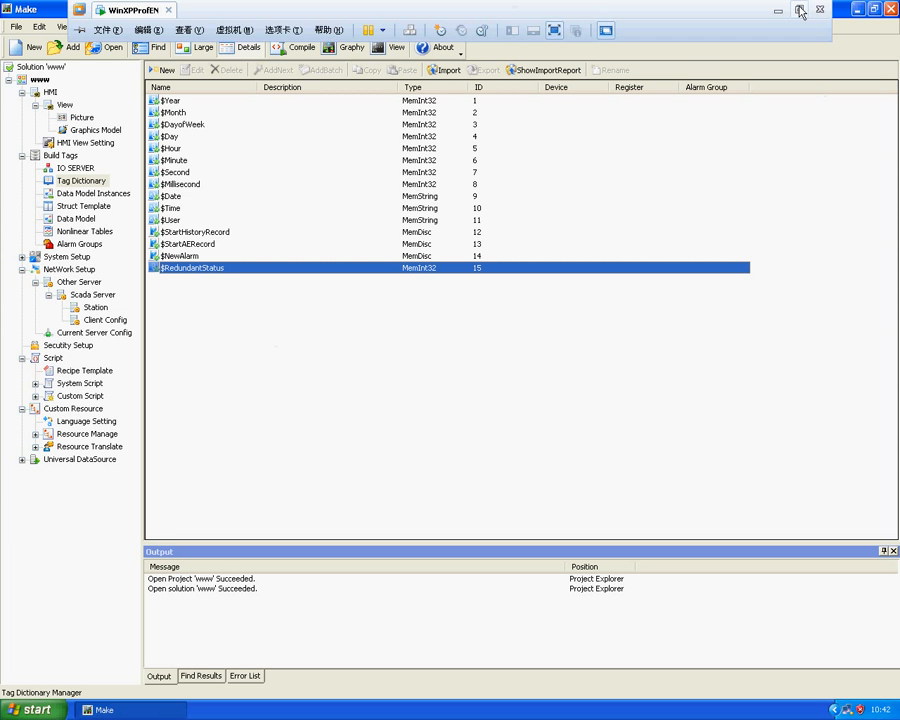
{"action": "left_click", "coordinate": [800, 10]}
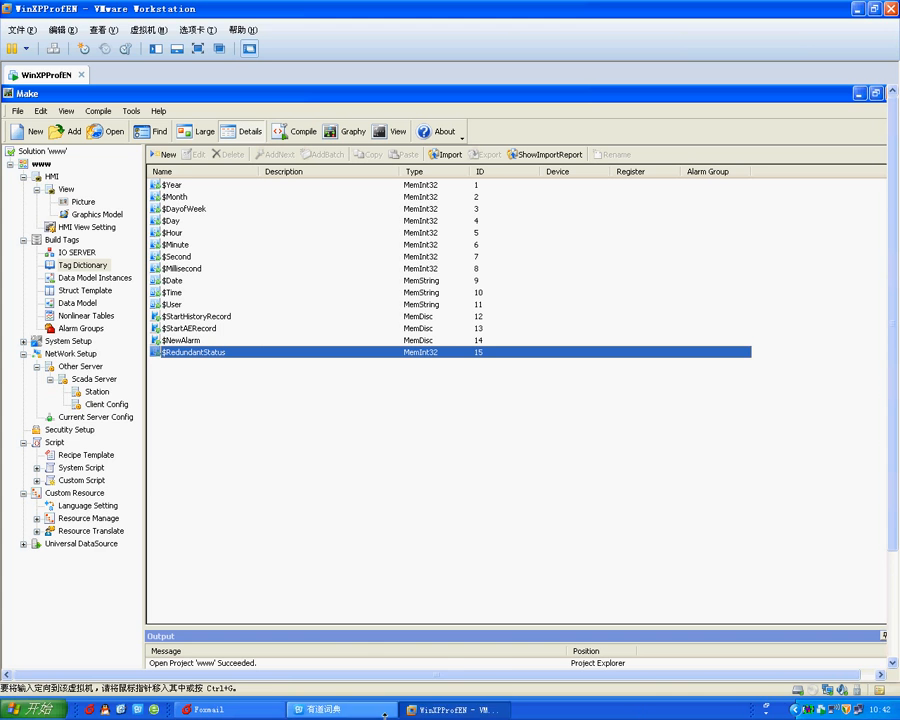
{"action": "left_click", "coordinate": [198, 50]}
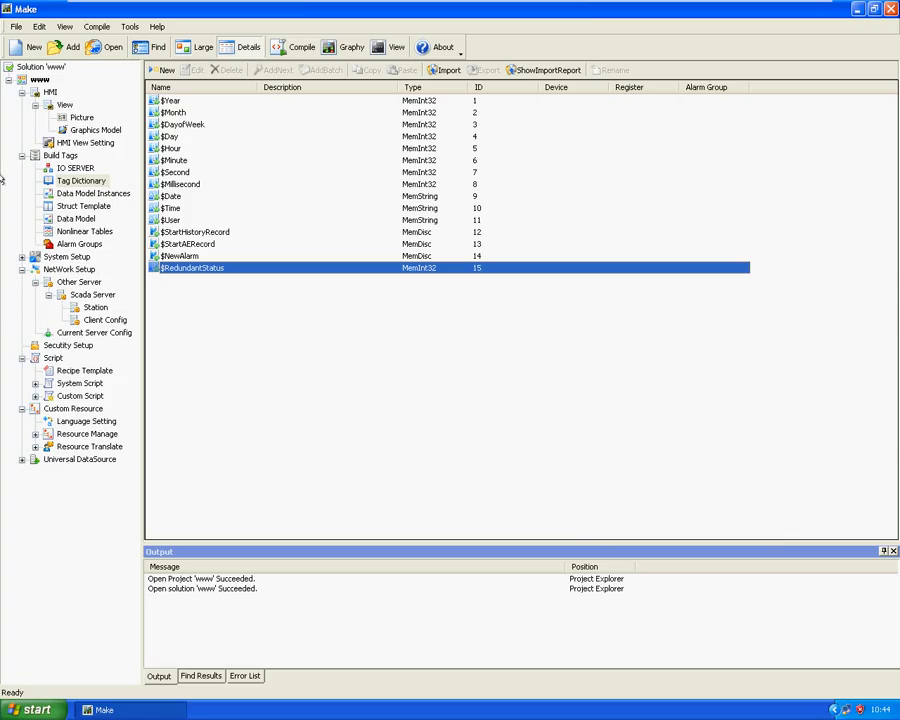
Enter 200.200.200.2 as the local backup network card IP in the current server configuration
{"action": "left_click", "coordinate": [45, 271]}
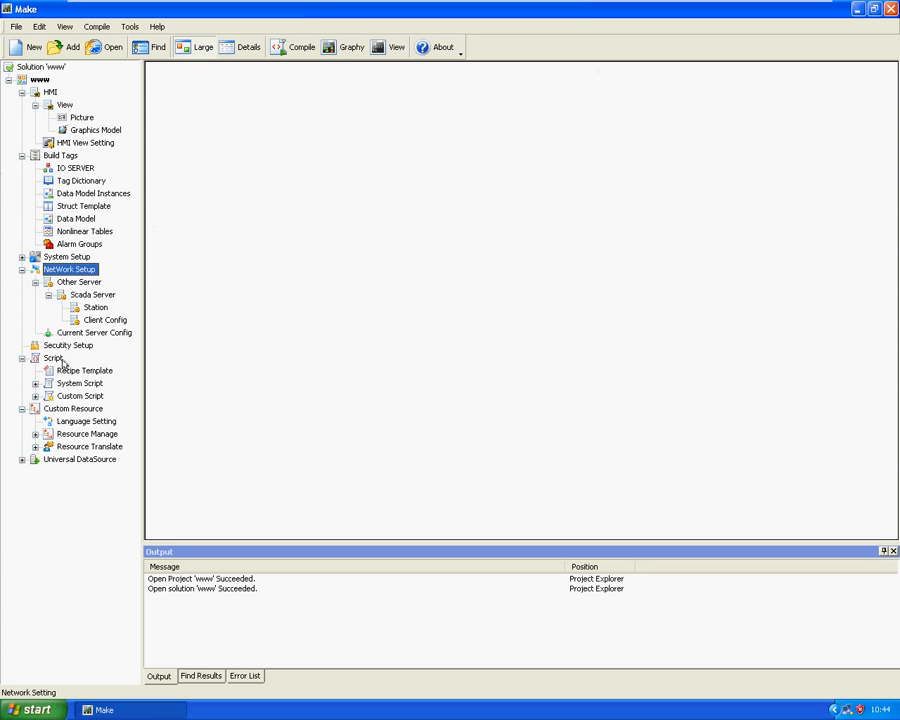
{"action": "double_click", "coordinate": [80, 333]}
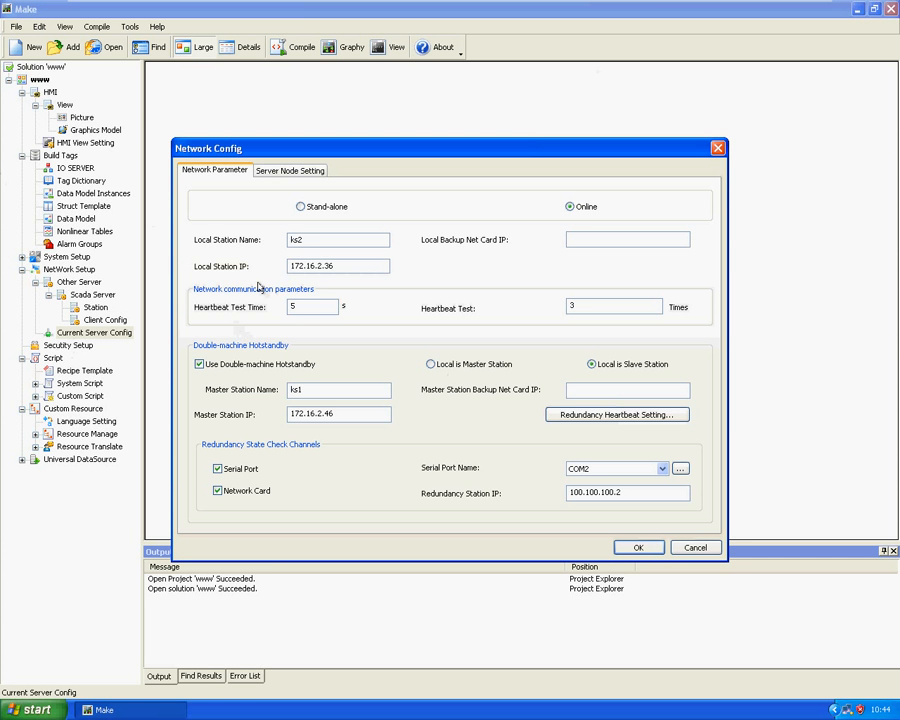
{"action": "left_click", "coordinate": [596, 238]}
{"action": "type", "text": "200"}
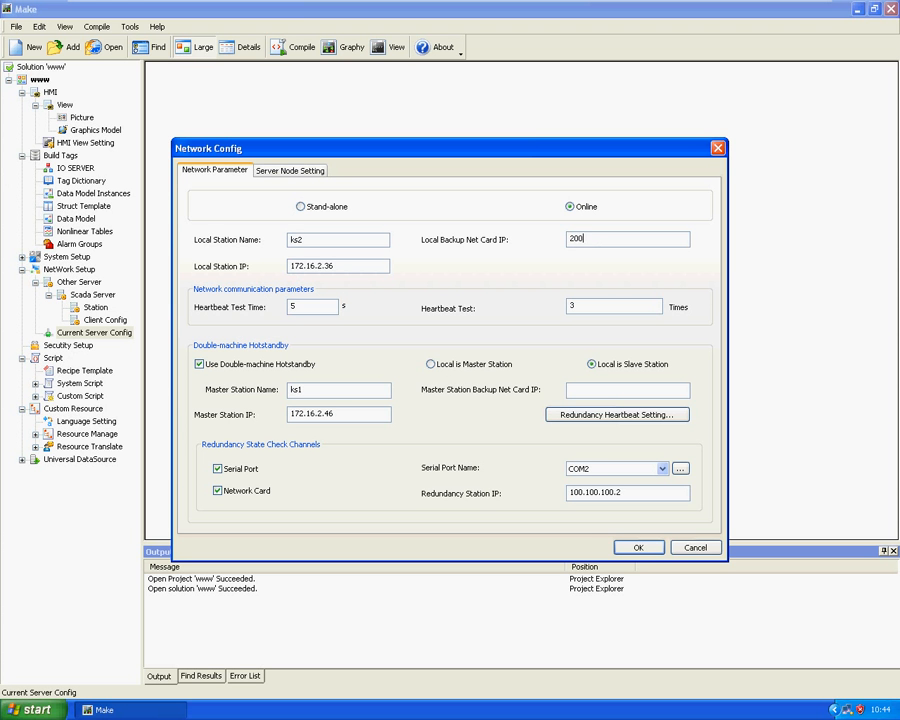
{"action": "type", "text": ".200.200.1"}
{"action": "key", "text": "BackSpace"}
{"action": "type", "text": "2"}
Enter 200.200.200.1 as the master station's backup network card IP, and close the network configuration without applying it
{"action": "left_click", "coordinate": [602, 390]}
{"action": "type", "text": "200.200.20."}
{"action": "key", "text": "BackSpace"}
{"action": "type", "text": "0.1"}
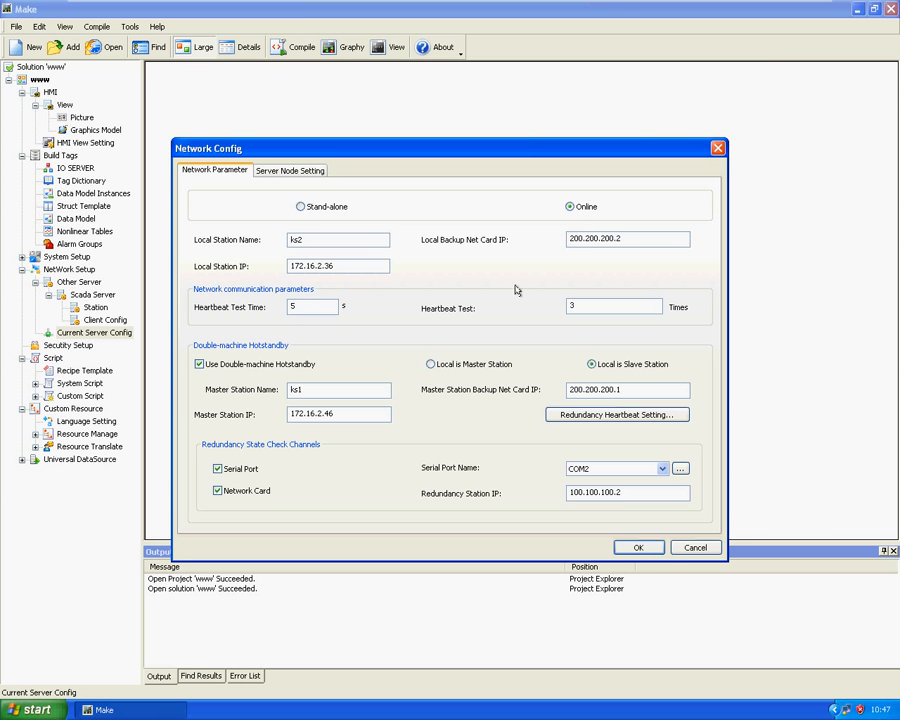
{"action": "left_click", "coordinate": [721, 150]}
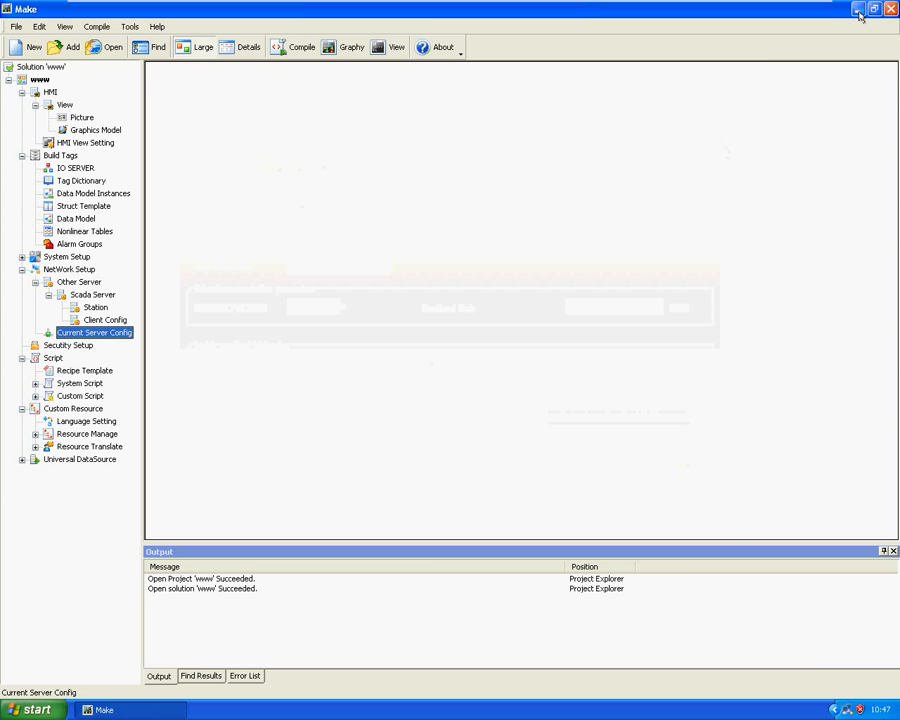
Switch to the KingIOServer configuration tool with the IOServer1 project, without creating a new project
{"action": "left_click", "coordinate": [857, 9]}
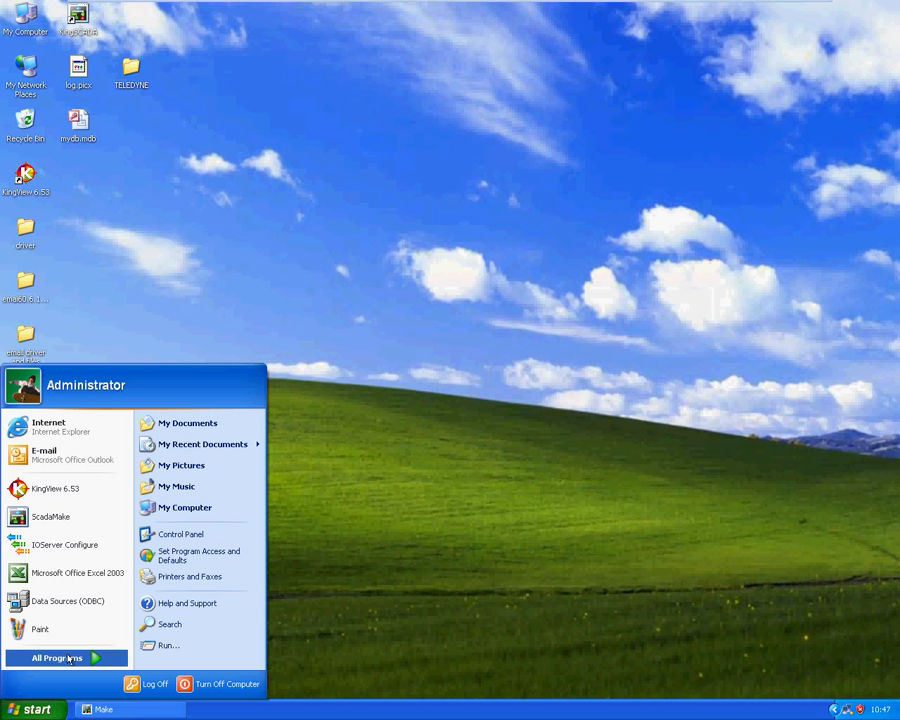
{"action": "left_click", "coordinate": [69, 660]}
{"action": "mouse_move", "coordinate": [203, 647]}
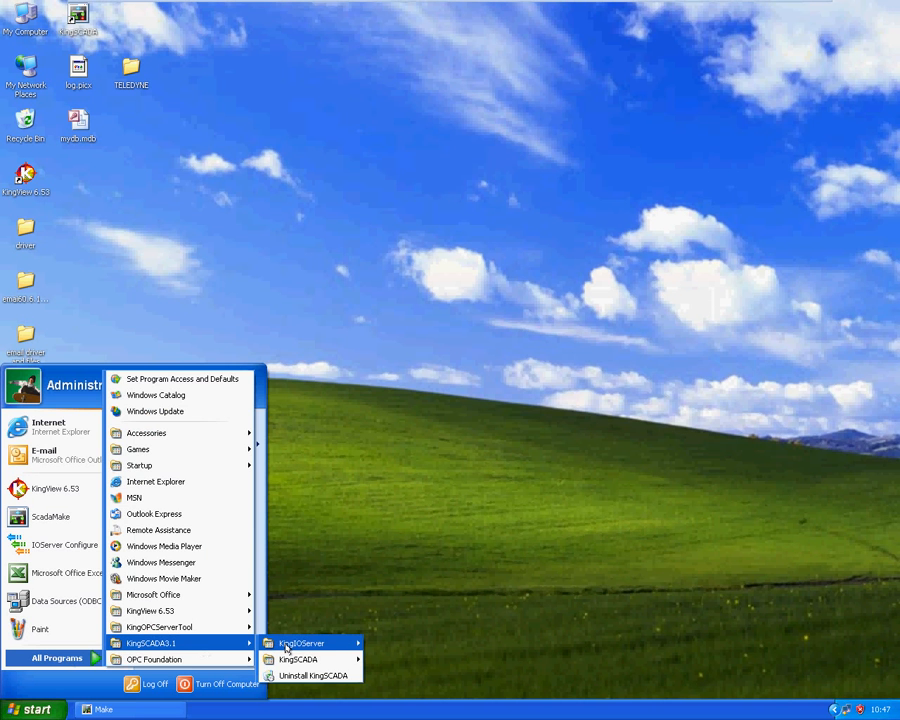
{"action": "mouse_move", "coordinate": [332, 644]}
{"action": "left_click", "coordinate": [406, 577]}
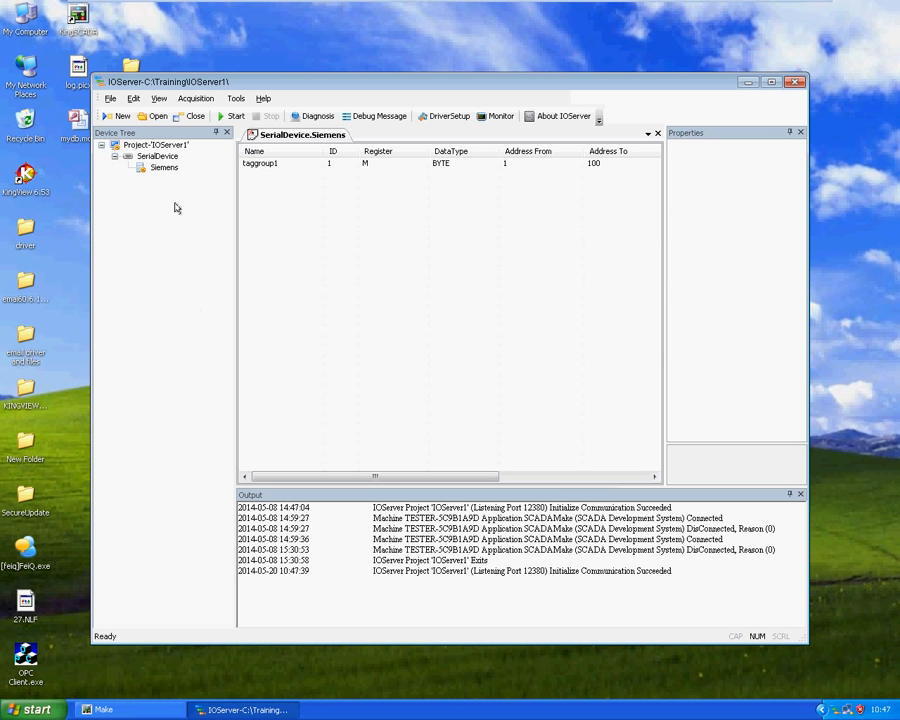
{"action": "left_click", "coordinate": [121, 116]}
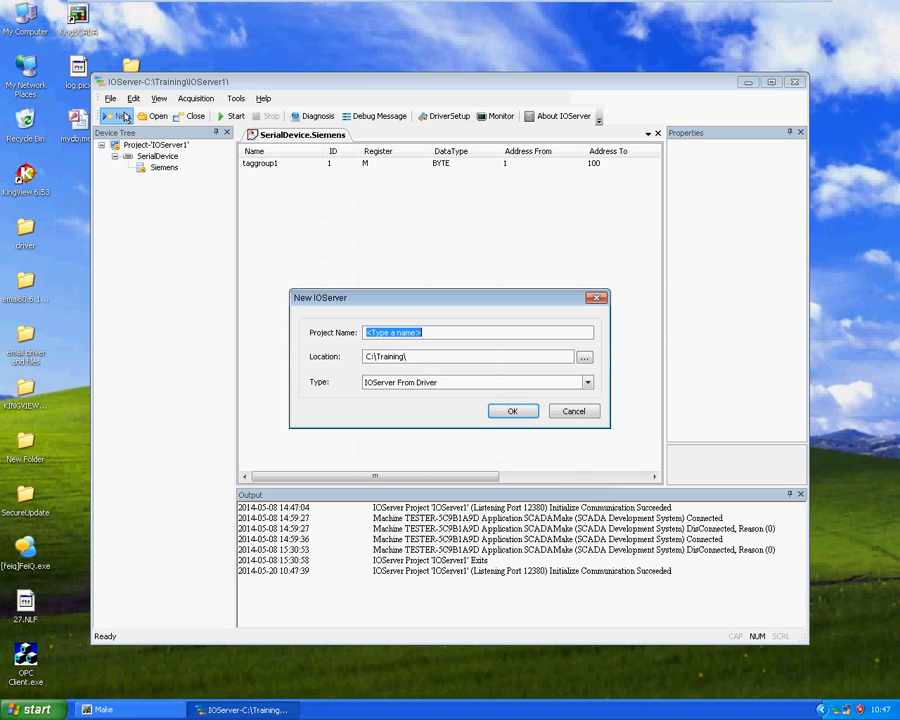
{"action": "left_click", "coordinate": [597, 298]}
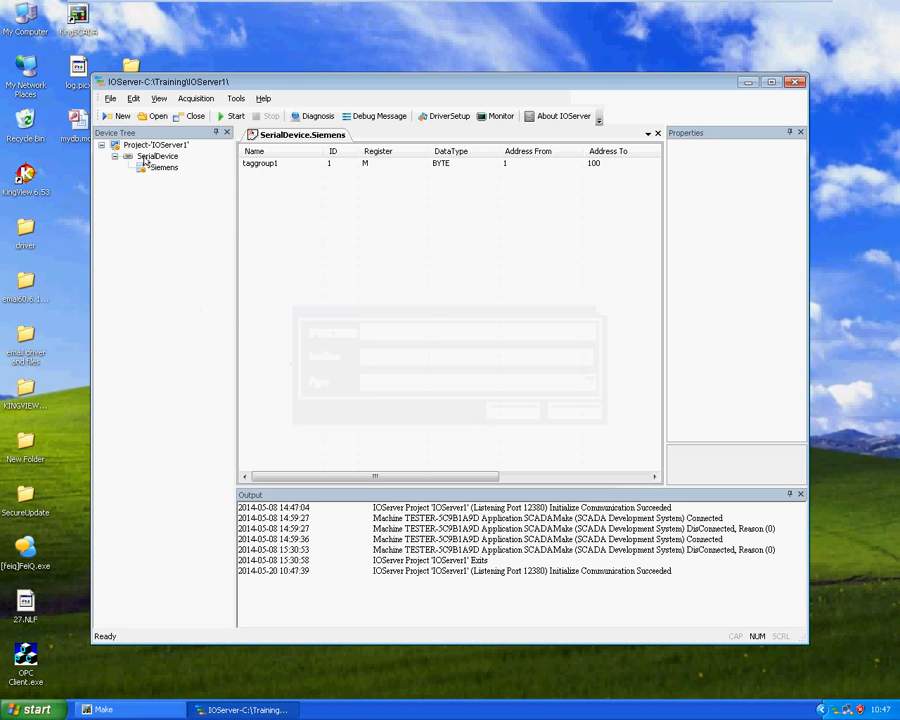
Try to add a device named slavedevice to the SerialDevice channel and choose its device series
{"action": "right_click", "coordinate": [155, 167]}
{"action": "right_click", "coordinate": [150, 157]}
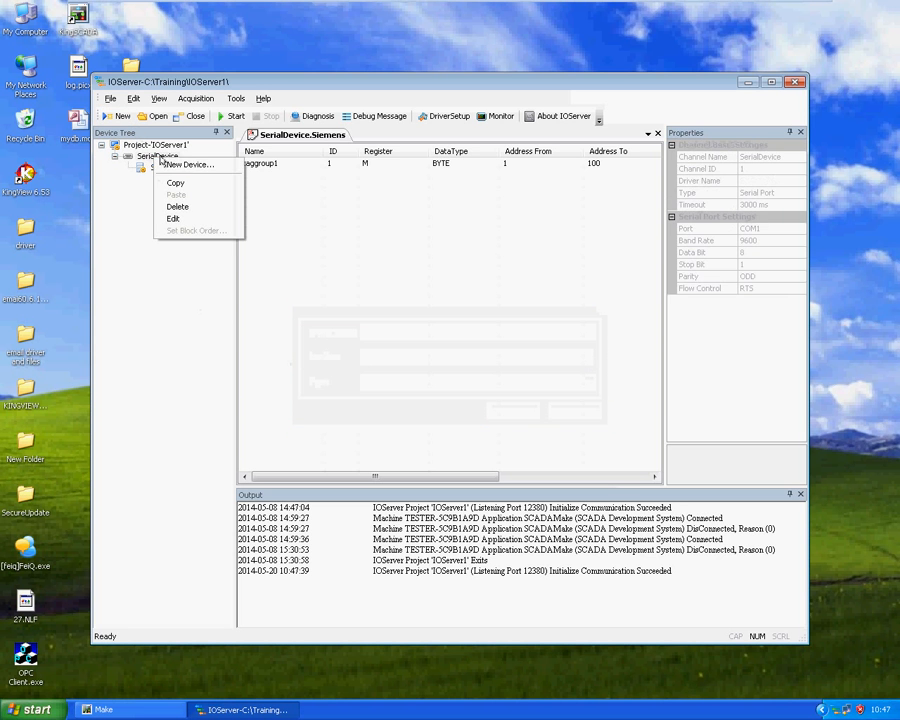
{"action": "left_click", "coordinate": [182, 165]}
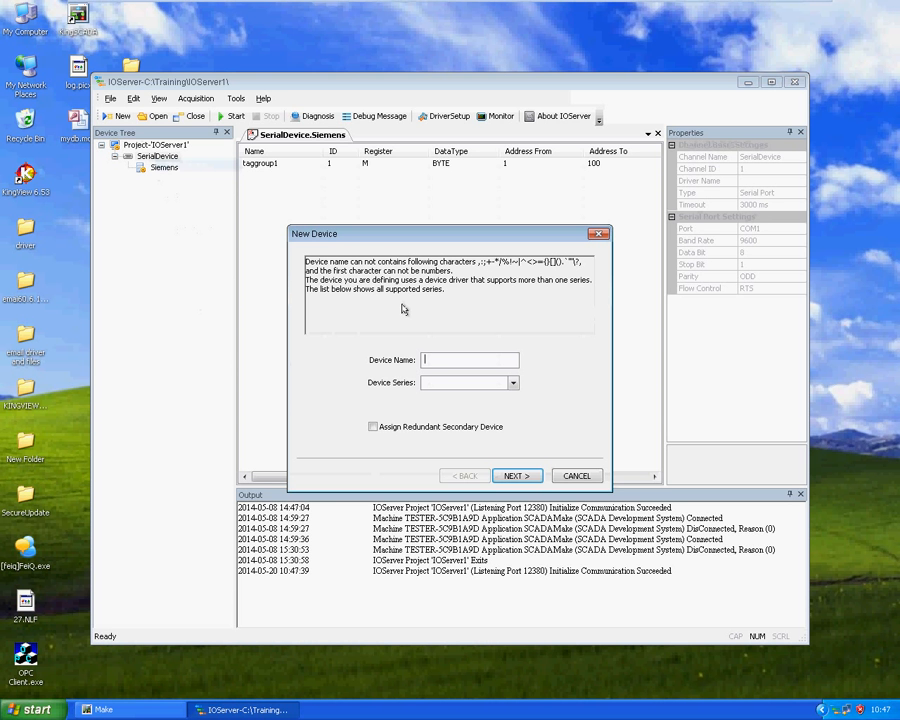
{"action": "type", "text": "slavedevice"}
{"action": "left_click", "coordinate": [513, 383]}
{"action": "left_click", "coordinate": [514, 386]}
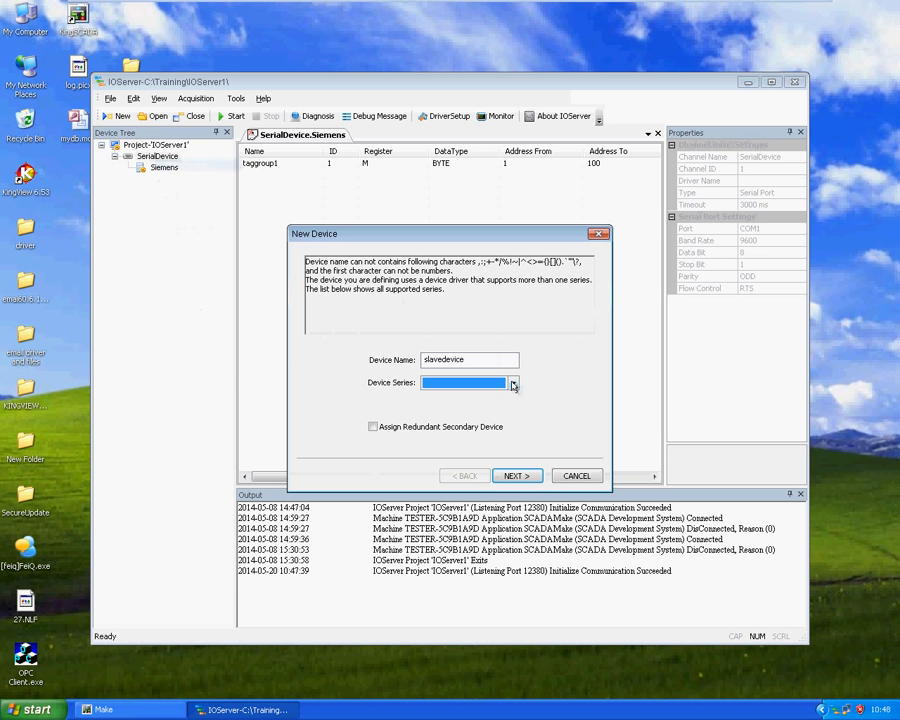
{"action": "left_click", "coordinate": [511, 359]}
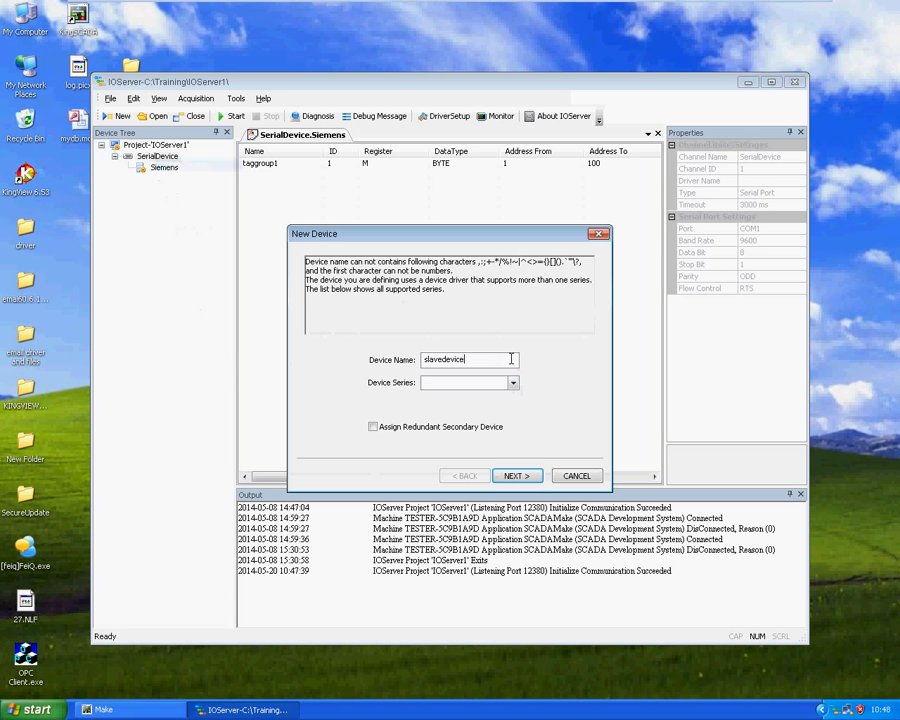
{"action": "left_click", "coordinate": [512, 381]}
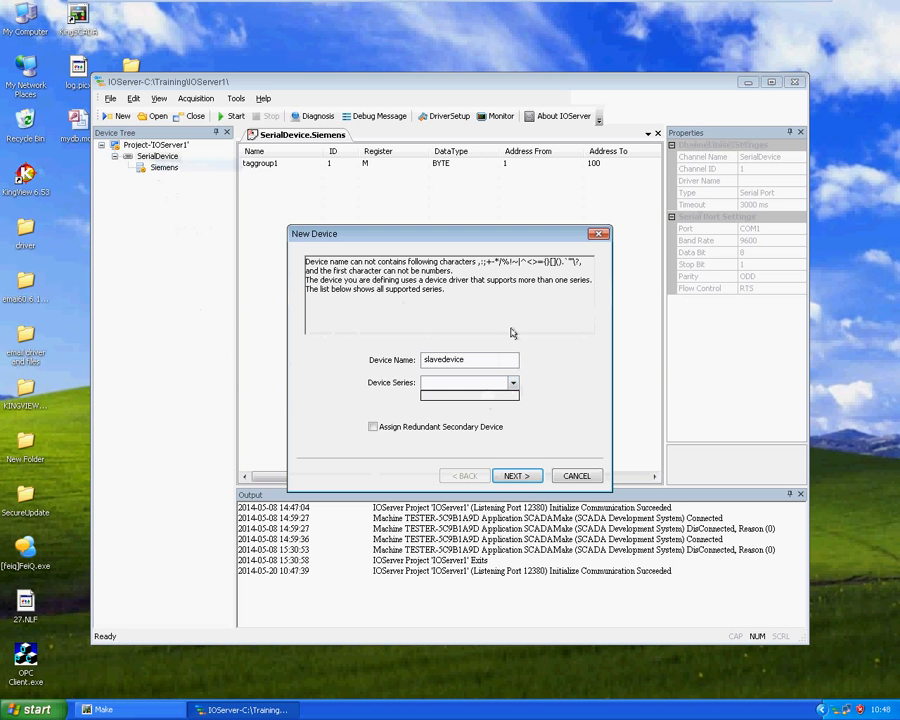
{"action": "left_click", "coordinate": [541, 352]}
{"action": "mouse_move", "coordinate": [572, 3]}
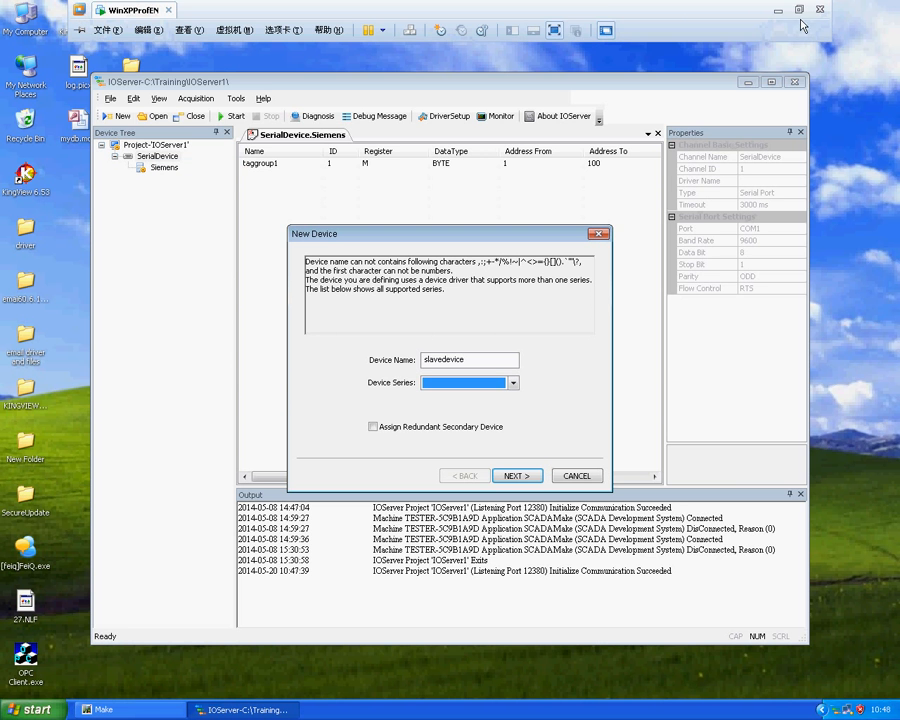
{"action": "left_click", "coordinate": [799, 10]}
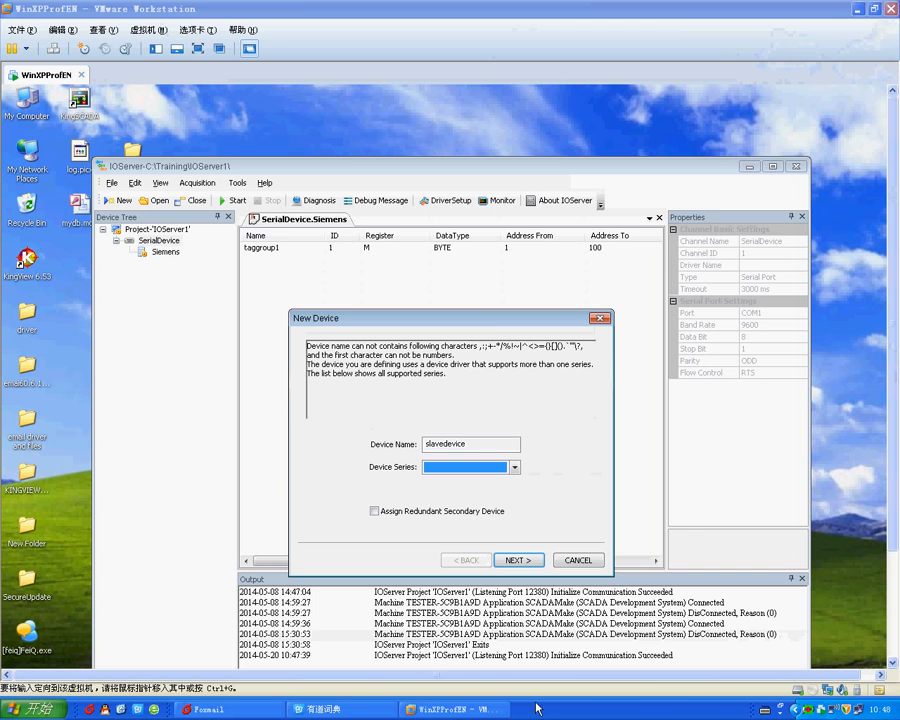
{"action": "left_click", "coordinate": [462, 709]}
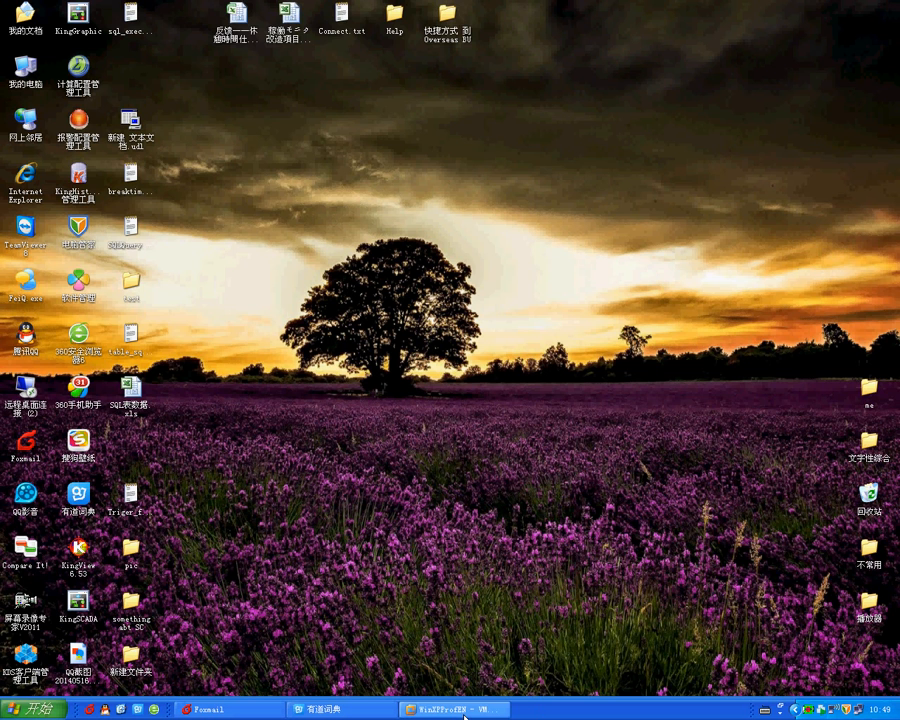
{"action": "left_click", "coordinate": [464, 714]}
{"action": "left_click", "coordinate": [197, 49]}
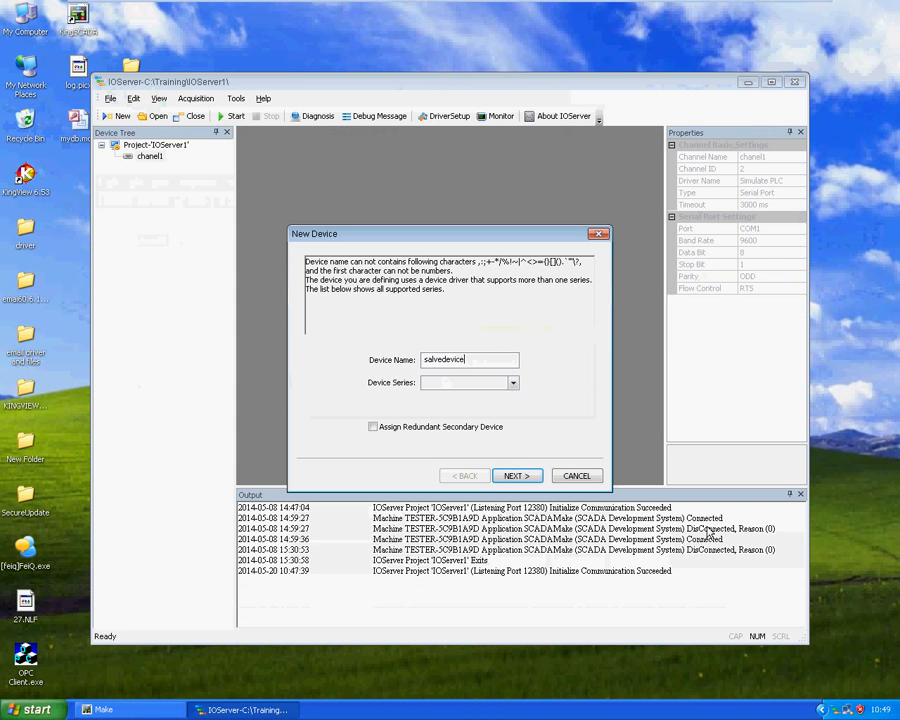
Finish creating the salvedevice device under chanel1 with the Simulate PLC series, device address 2 and the default recovery settings
{"action": "left_click", "coordinate": [511, 382]}
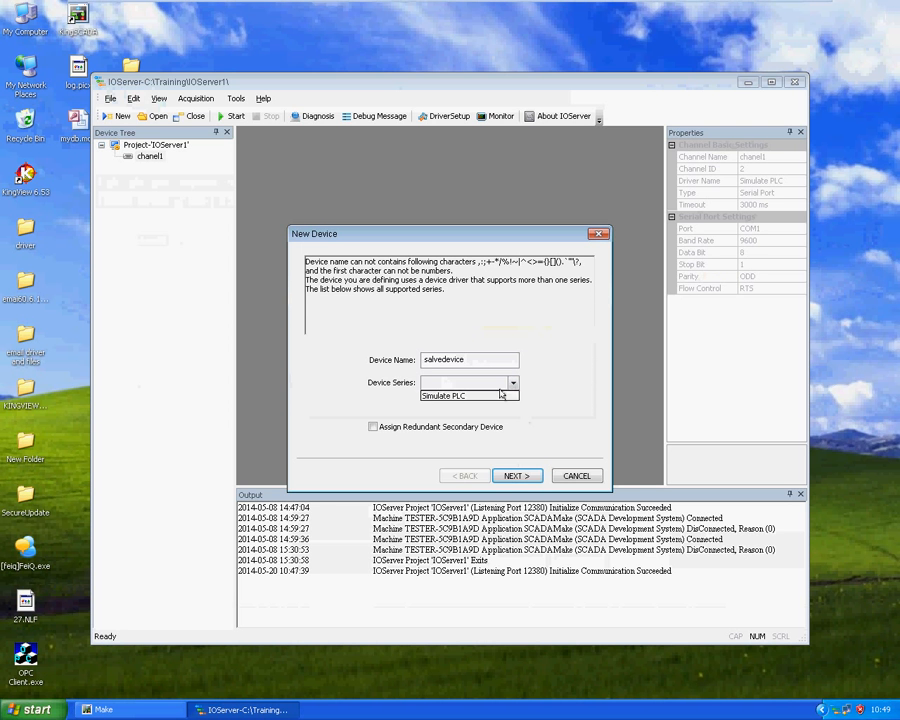
{"action": "left_click", "coordinate": [501, 394]}
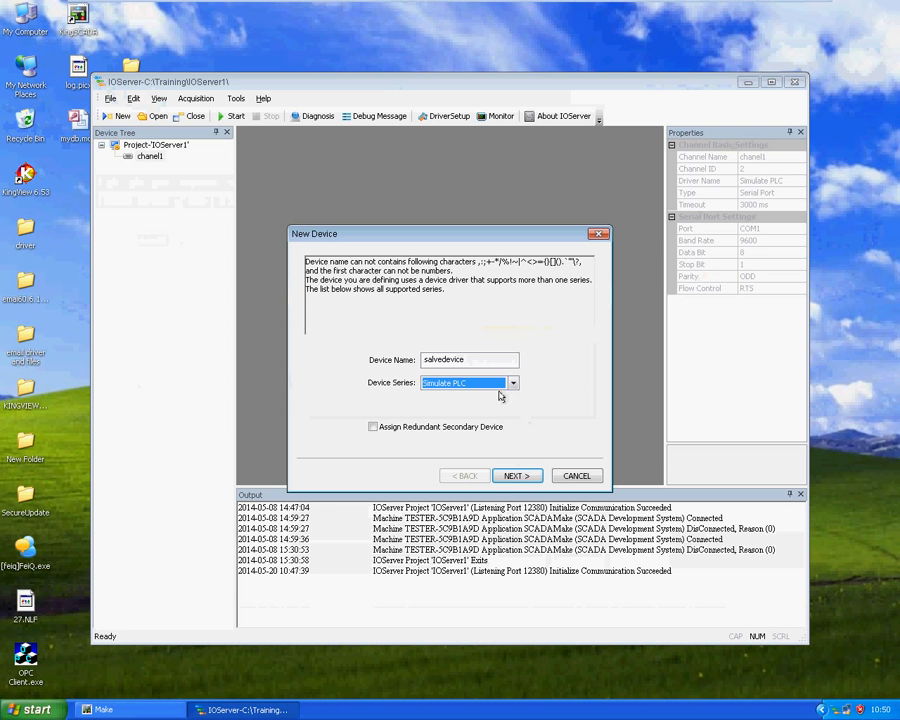
{"action": "left_click", "coordinate": [516, 476]}
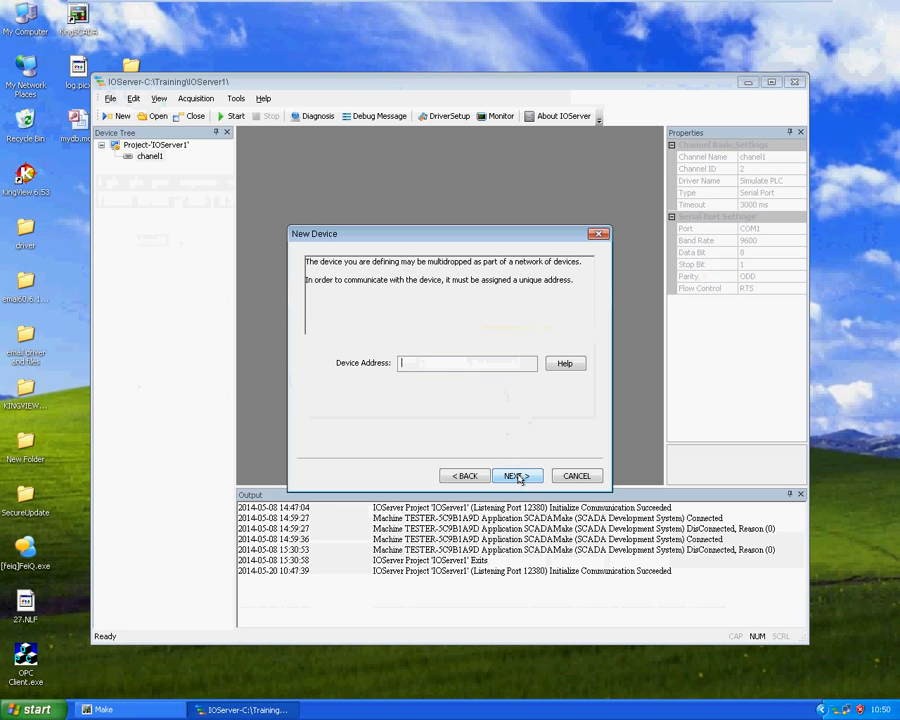
{"action": "type", "text": "2"}
{"action": "left_click", "coordinate": [516, 478]}
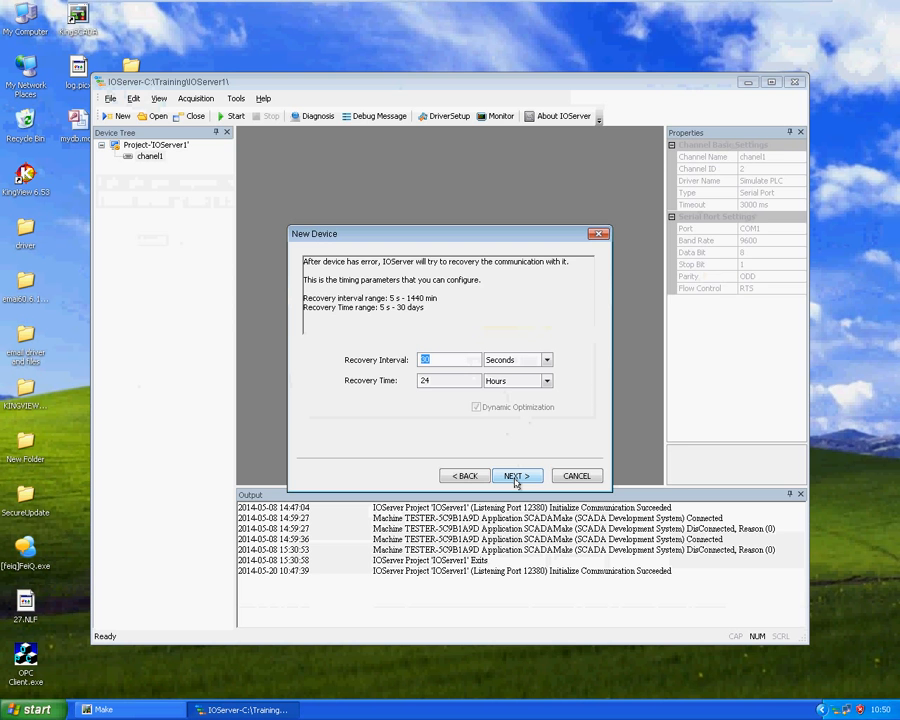
{"action": "left_click", "coordinate": [515, 476]}
{"action": "left_click", "coordinate": [516, 476]}
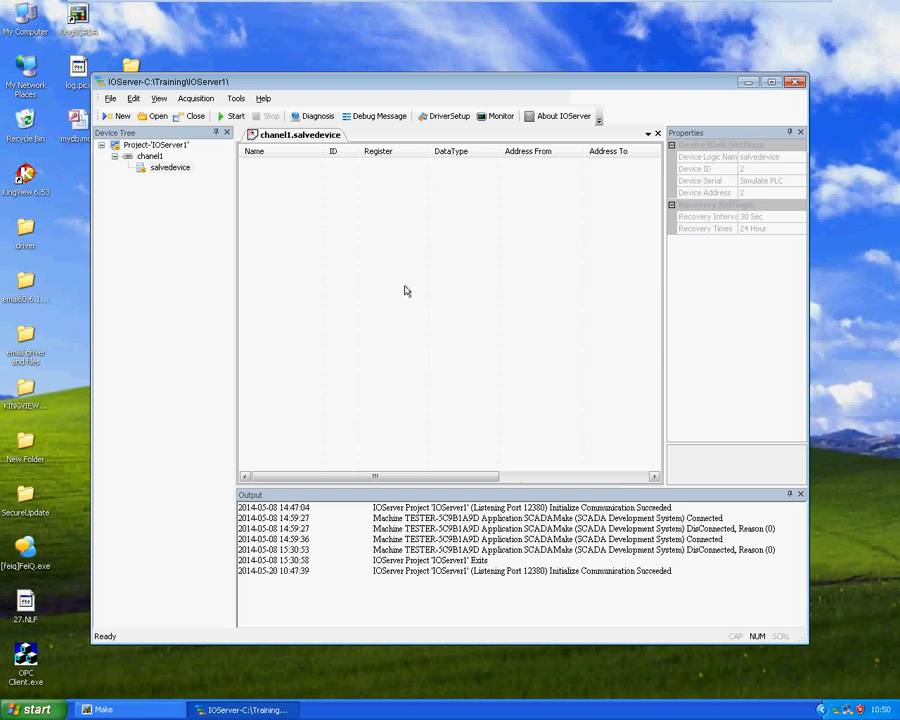
Begin a new device under chanel1 named masterdevice with the Simulate PLC series
{"action": "right_click", "coordinate": [151, 157]}
{"action": "left_click", "coordinate": [157, 166]}
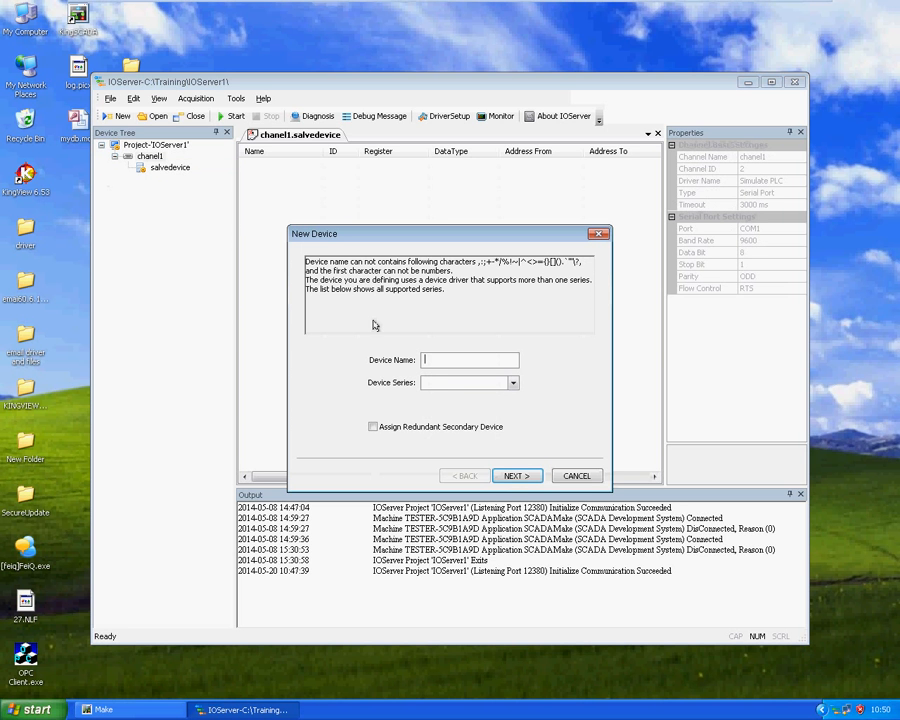
{"action": "type", "text": "masterdevice"}
{"action": "left_click", "coordinate": [512, 383]}
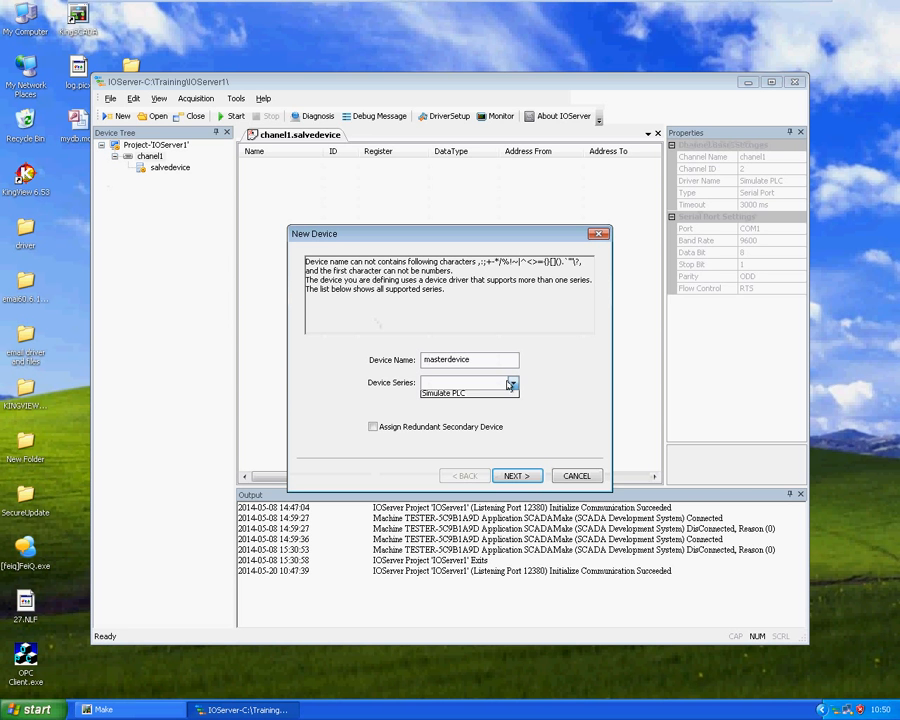
{"action": "left_click", "coordinate": [443, 393]}
Assign a redundant secondary device to masterdevice, choosing chanel1.salvedevice as the redundancy device
{"action": "left_click", "coordinate": [420, 432]}
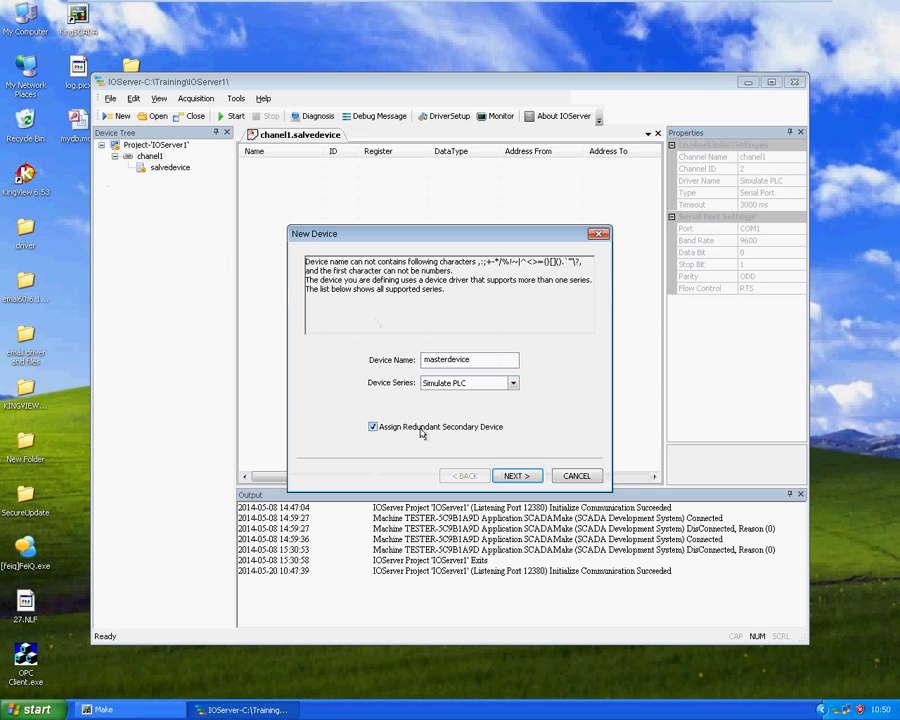
{"action": "left_click", "coordinate": [513, 478]}
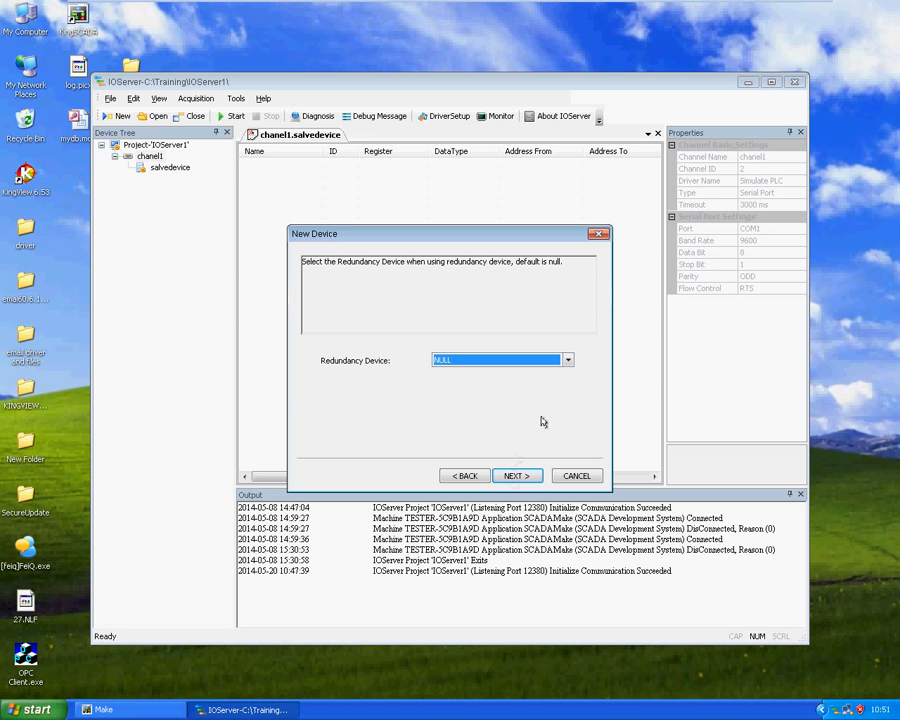
{"action": "left_click", "coordinate": [567, 360]}
{"action": "left_click", "coordinate": [551, 382]}
{"action": "left_click", "coordinate": [514, 476]}
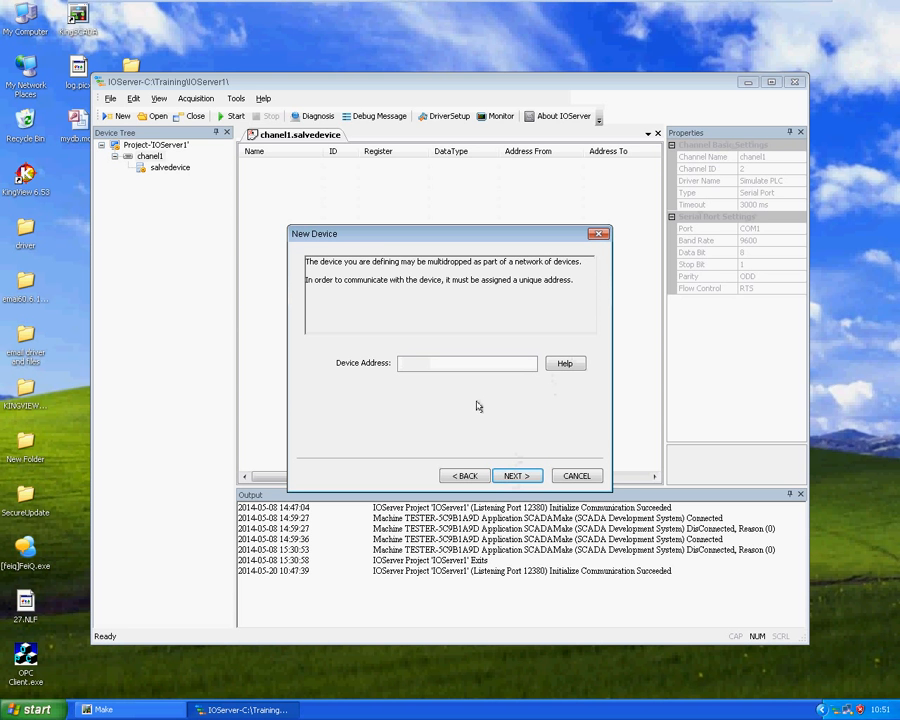
Set masterdevice's address to 1 with a recovery interval of 30 seconds, and finish creating the device
{"action": "type", "text": "1"}
{"action": "left_click", "coordinate": [514, 476]}
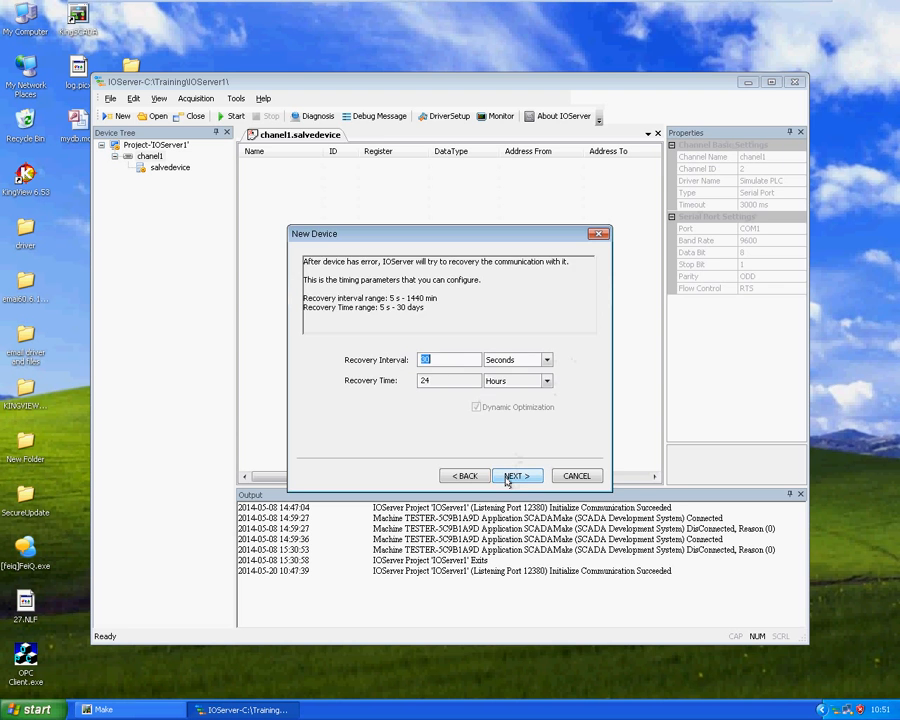
{"action": "type", "text": "30"}
{"action": "left_click", "coordinate": [514, 476]}
{"action": "left_click", "coordinate": [515, 476]}
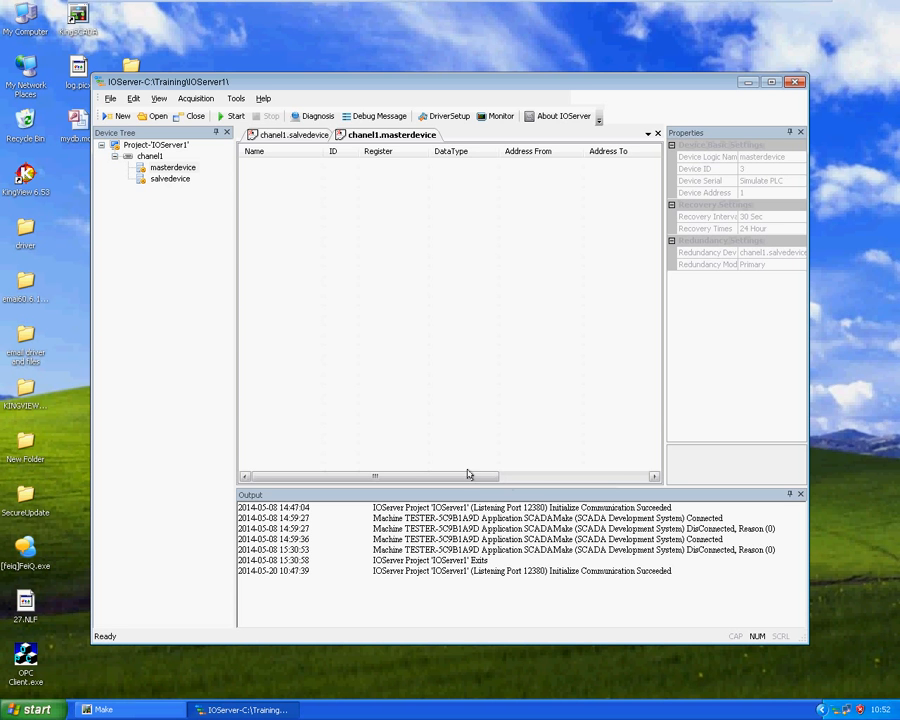
Create a new IOServer From Driver project named test in C:\Training\
{"action": "left_click", "coordinate": [101, 117]}
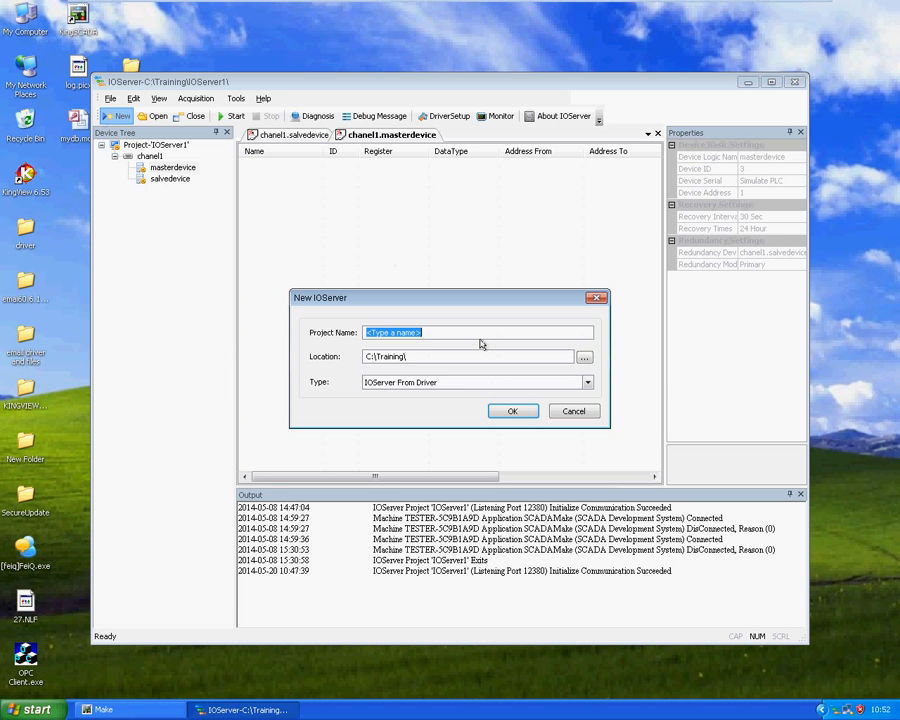
{"action": "type", "text": "test"}
{"action": "left_click", "coordinate": [512, 411]}
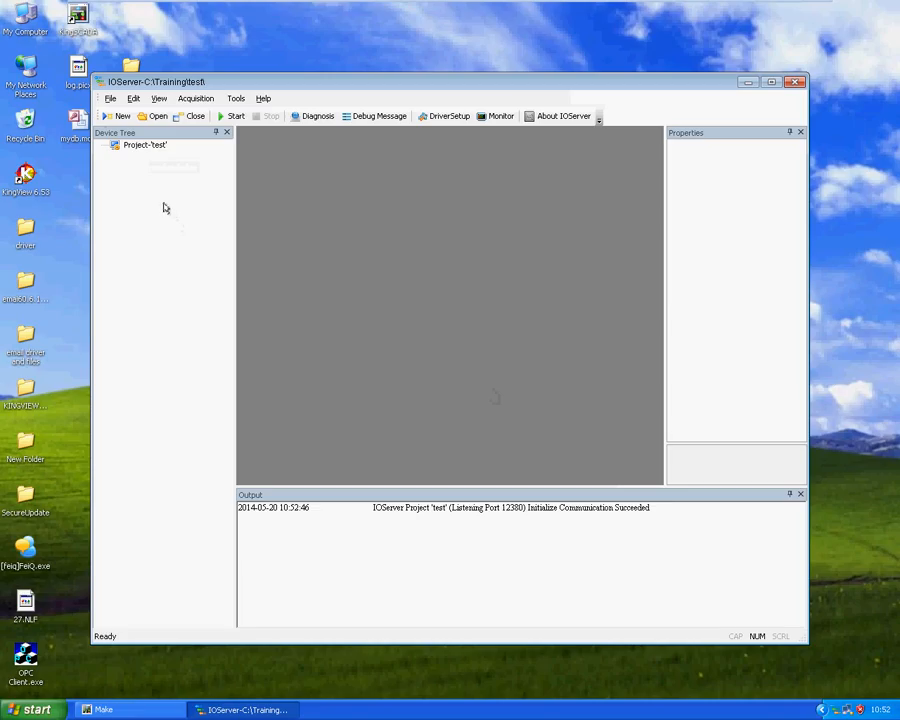
Open the properties of project test for editing and enable Double-IOServer Hotstandby
{"action": "left_click", "coordinate": [135, 146]}
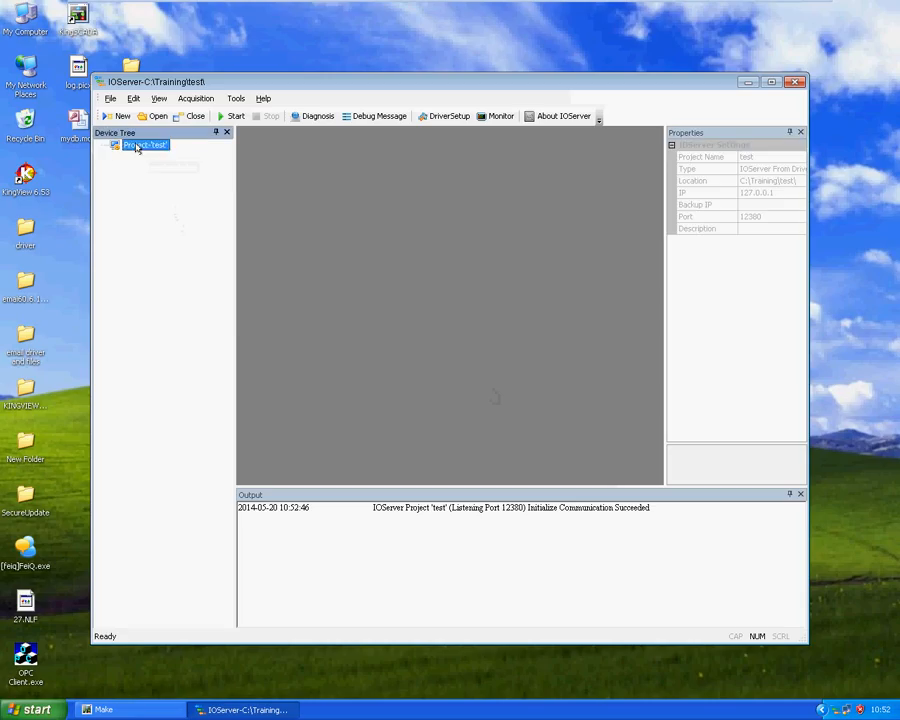
{"action": "right_click", "coordinate": [137, 148]}
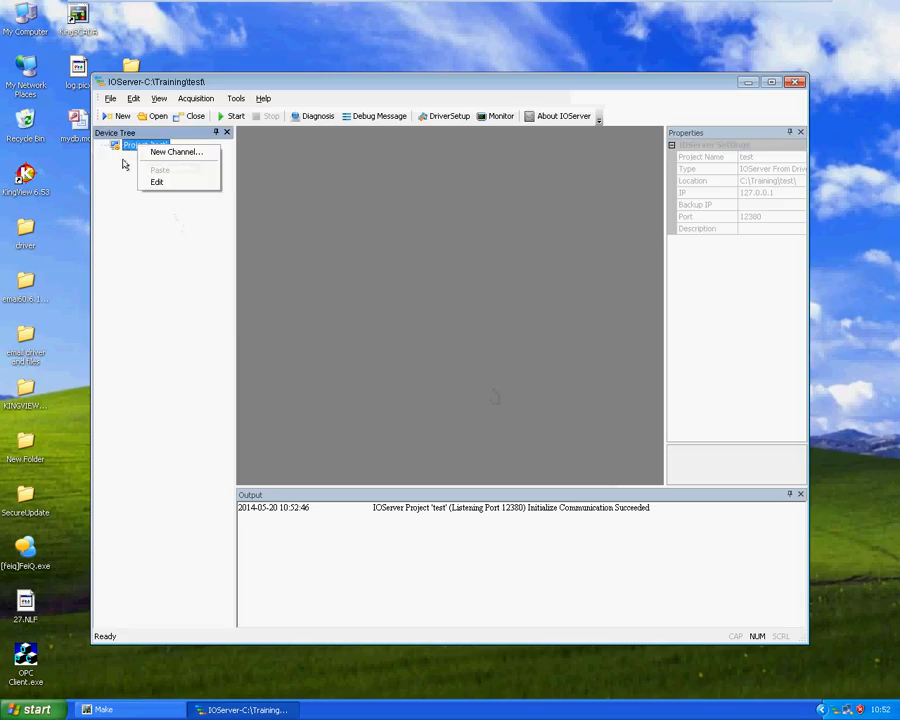
{"action": "left_click", "coordinate": [124, 164]}
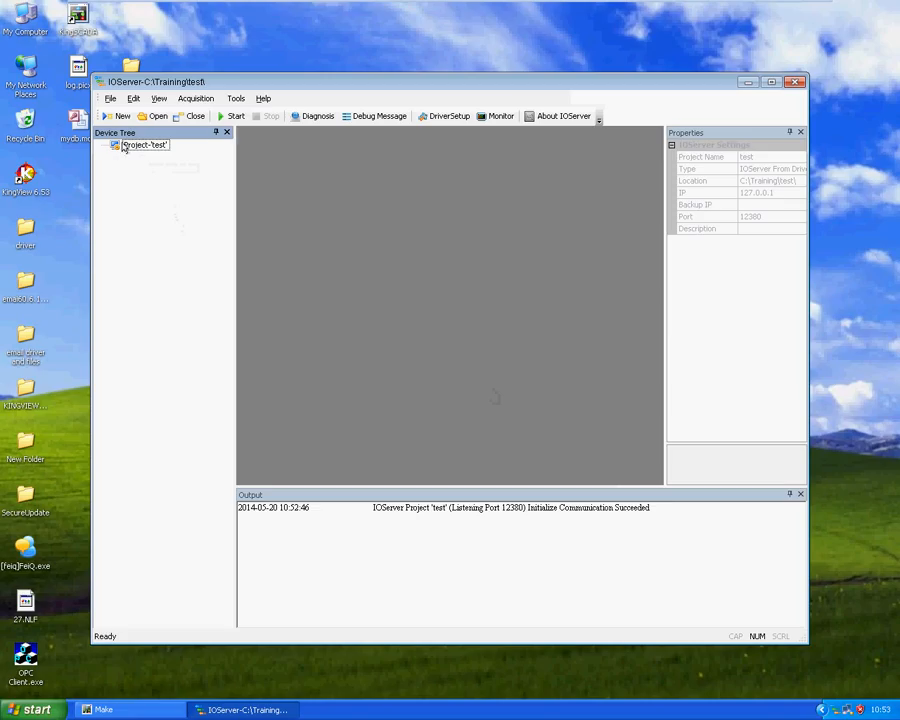
{"action": "right_click", "coordinate": [124, 147]}
{"action": "left_click", "coordinate": [143, 179]}
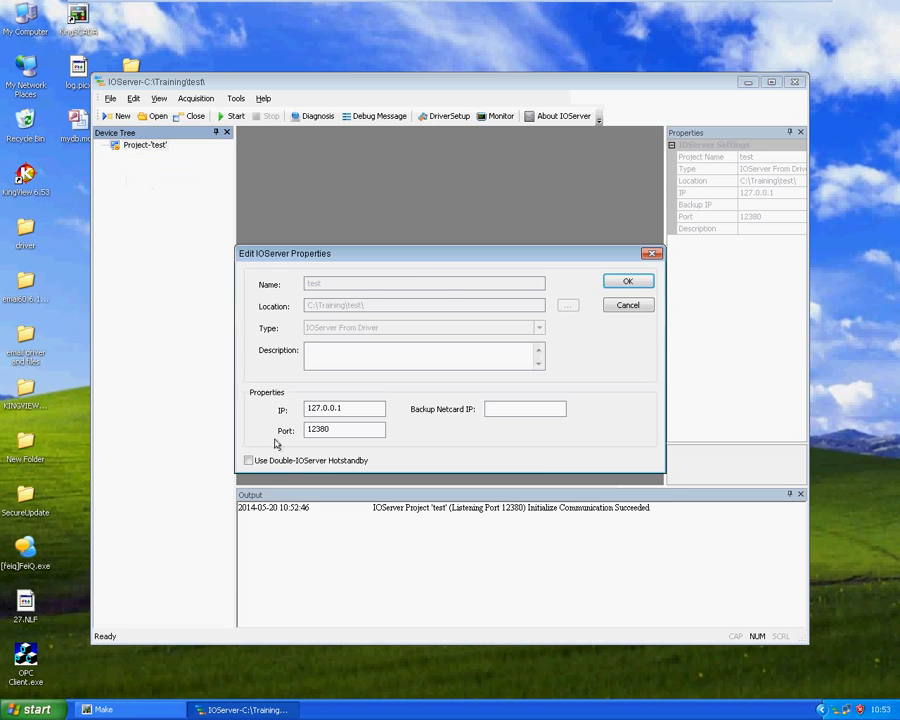
{"action": "left_click", "coordinate": [282, 460]}
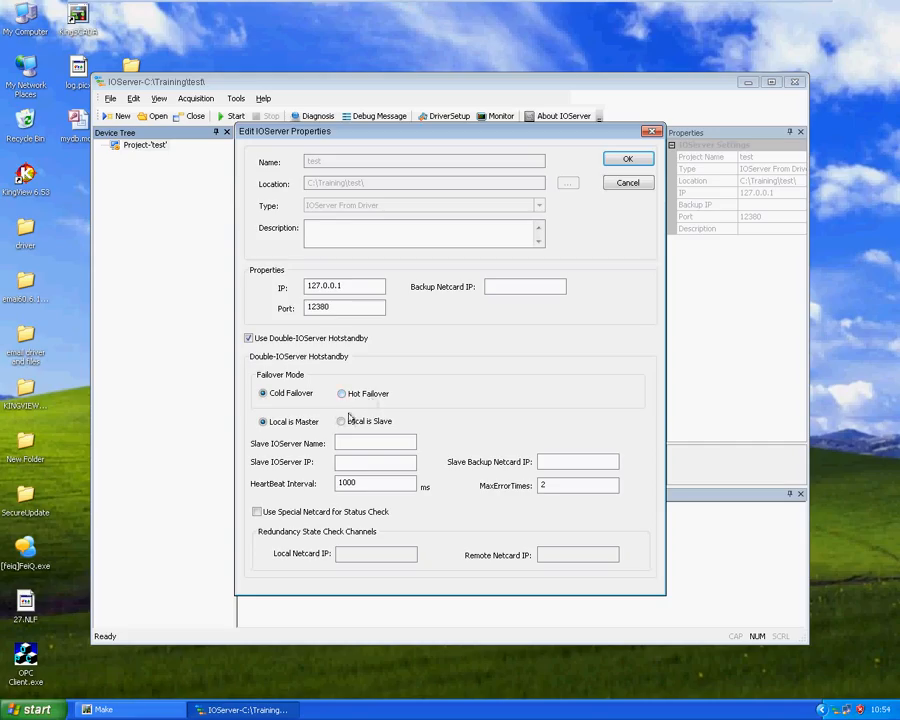
Name the slave IOServer ioserver2, set its IP to 172.16.2.36, and try to apply the hotstandby settings
{"action": "left_click", "coordinate": [353, 447]}
{"action": "type", "text": "ioserver2"}
{"action": "left_click", "coordinate": [386, 466]}
{"action": "type", "text": "172.16.2.36"}
{"action": "left_click", "coordinate": [627, 160]}
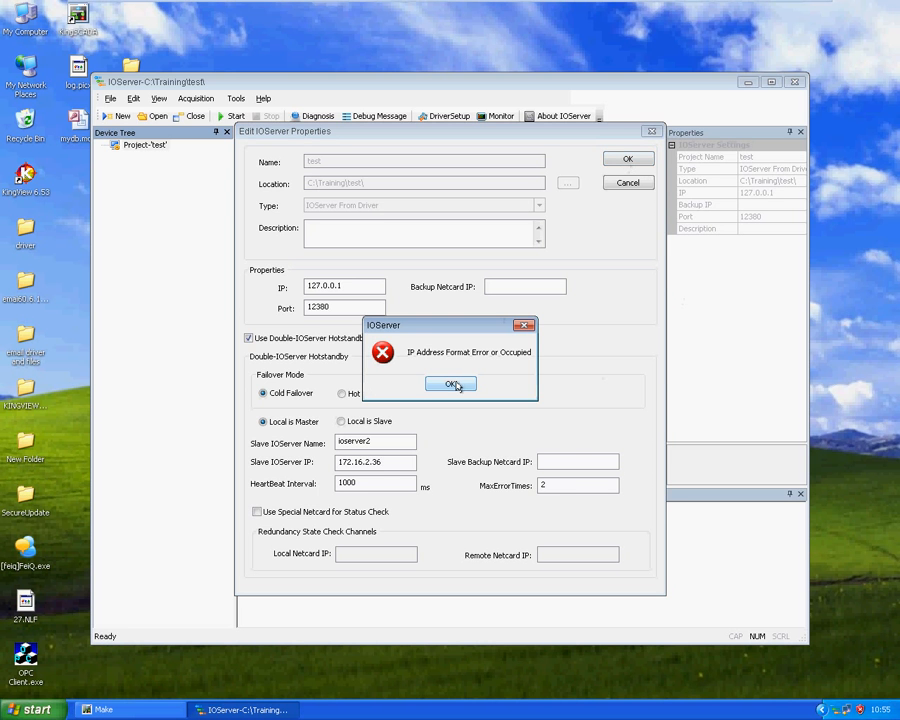
{"action": "left_click", "coordinate": [453, 385]}
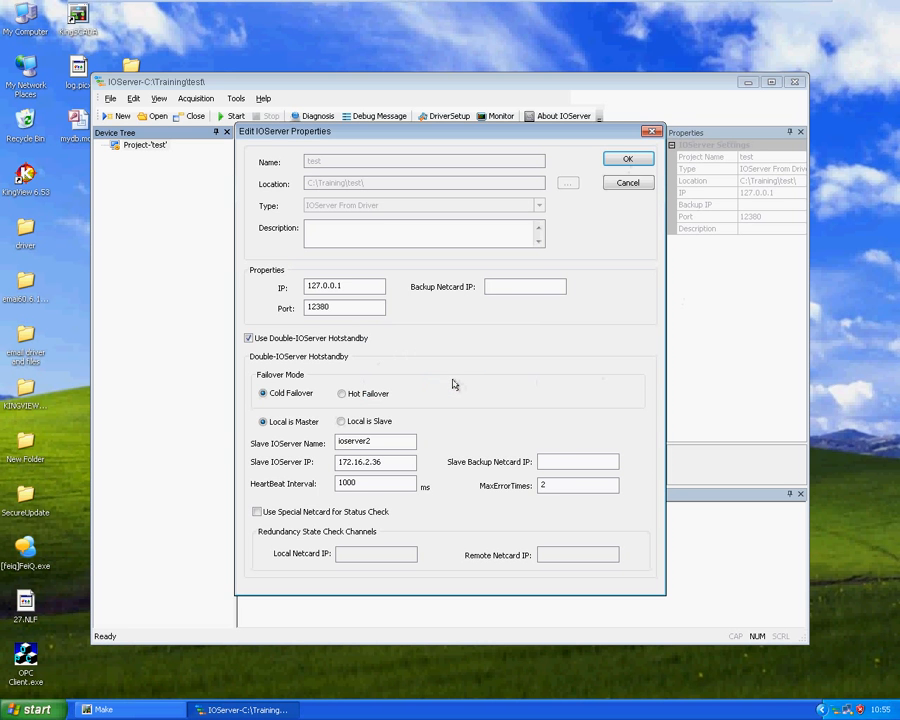
{"action": "left_click", "coordinate": [407, 464]}
{"action": "left_click", "coordinate": [624, 160]}
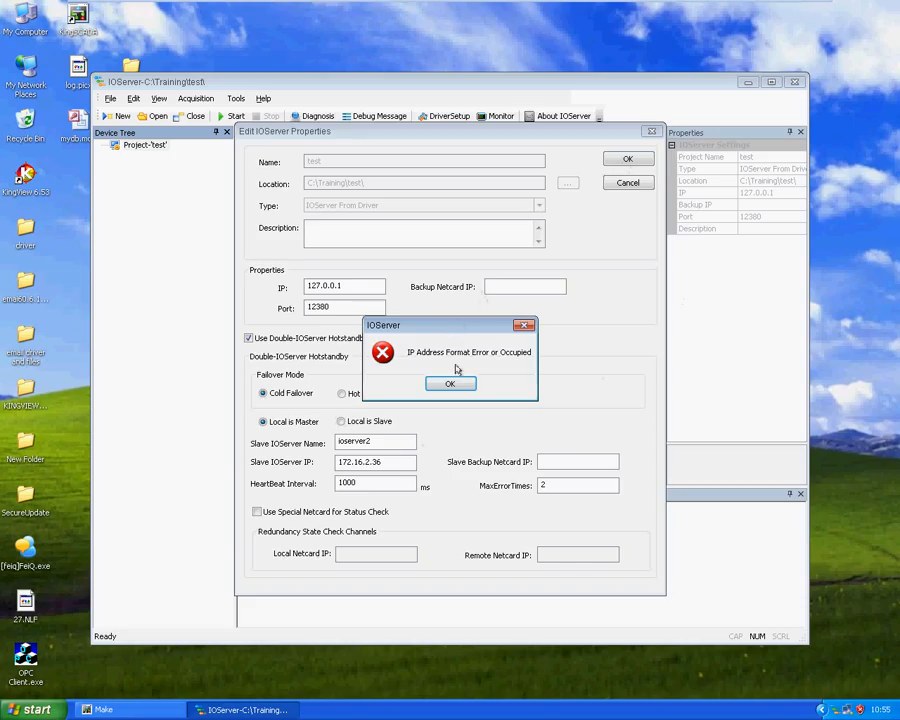
{"action": "left_click", "coordinate": [450, 384]}
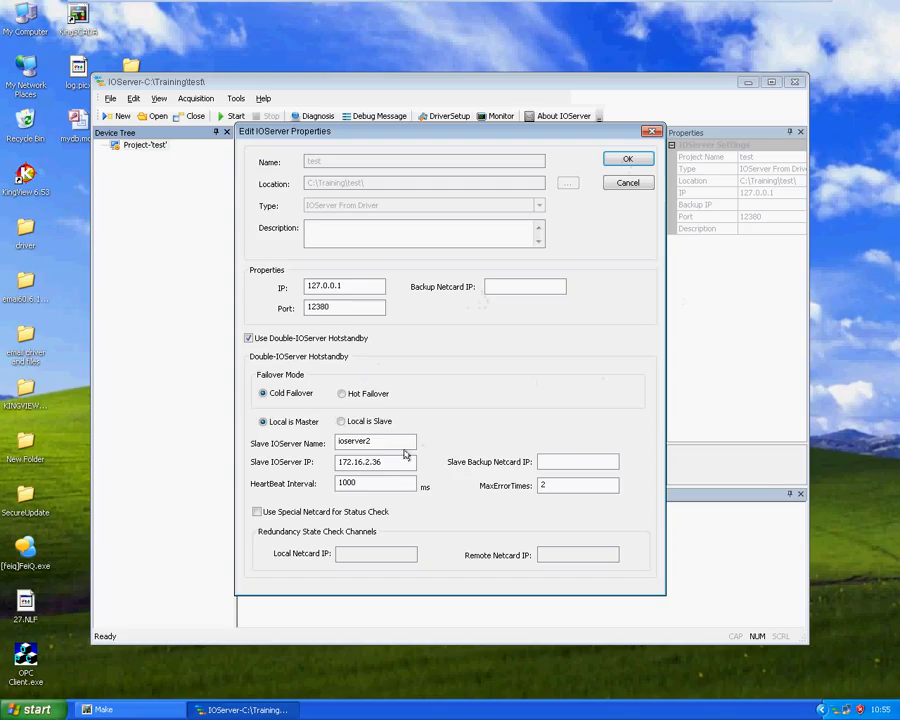
Try to apply the hotstandby settings with 172.16.2.46 as the slave IOServer IP
{"action": "key", "text": "BackSpace"}
{"action": "key", "text": "BackSpace"}
{"action": "type", "text": "46"}
{"action": "left_click", "coordinate": [612, 162]}
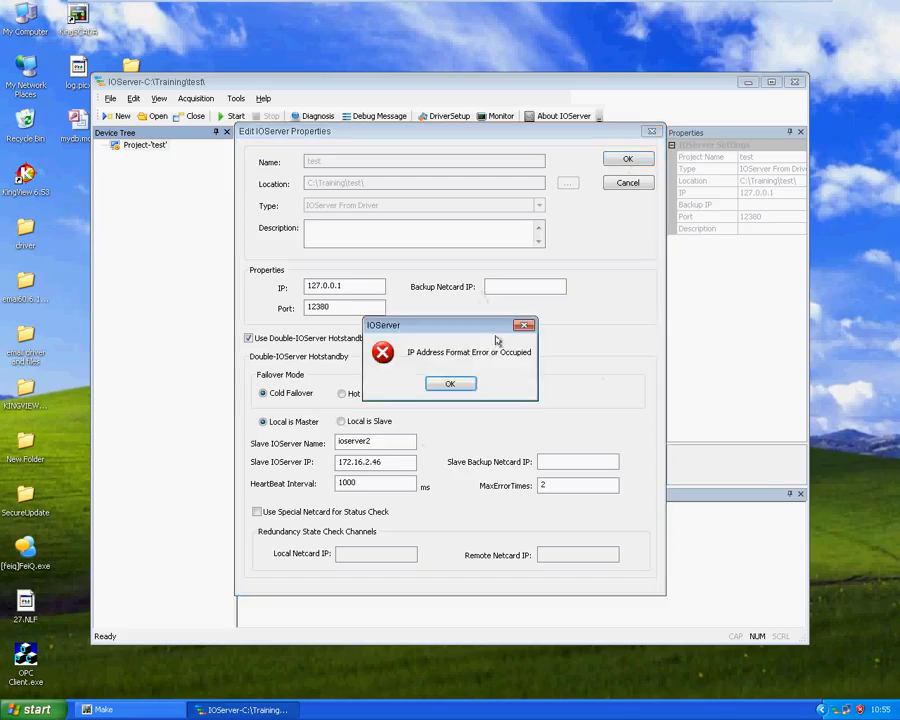
{"action": "left_click", "coordinate": [463, 388]}
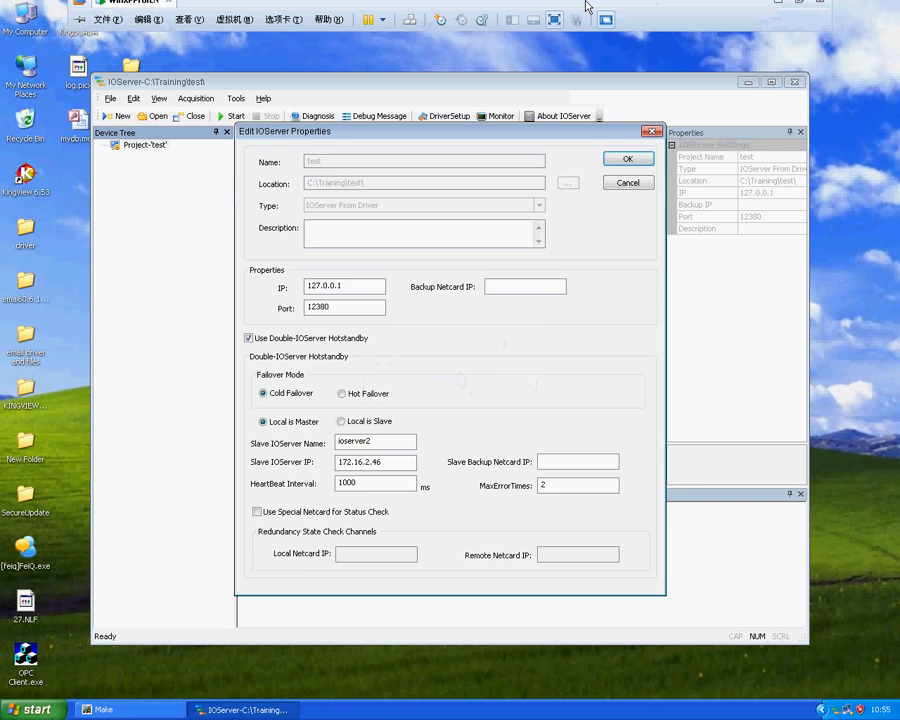
{"action": "left_click", "coordinate": [551, 9]}
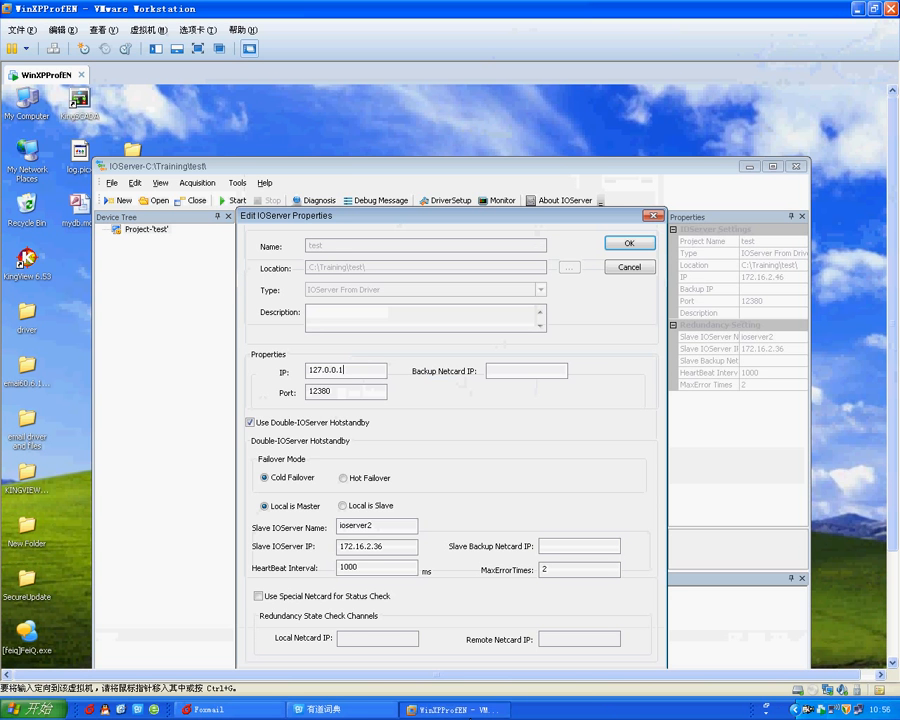
{"action": "left_click", "coordinate": [197, 48]}
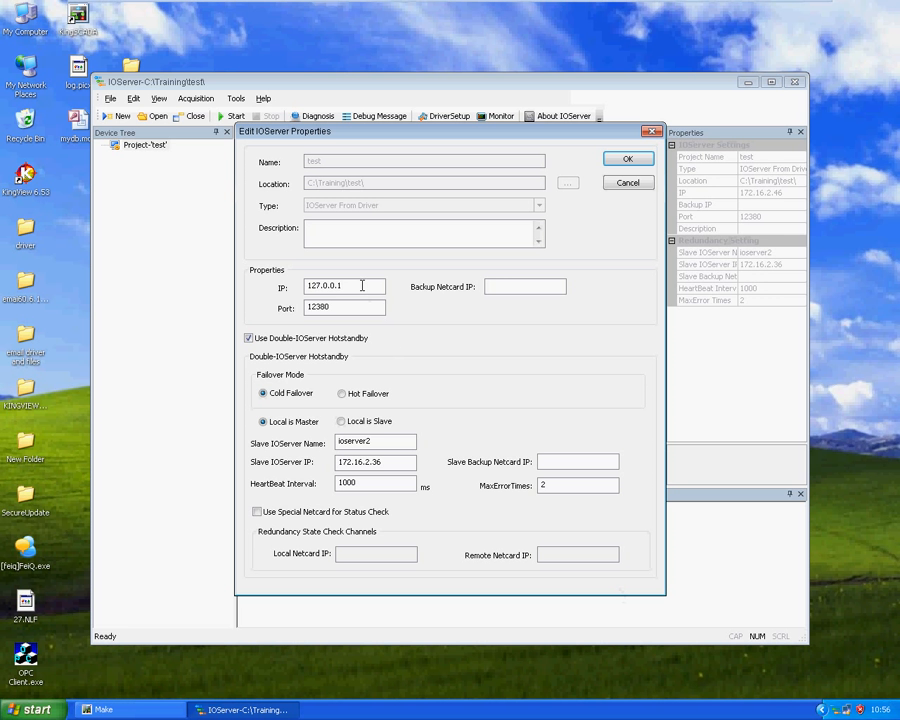
Set the local IOServer IP of project test to 172.16.2.46 and apply the hotstandby settings
{"action": "left_click_drag", "start_coordinate": [364, 284], "coordinate": [173, 305]}
{"action": "type", "text": "172.16.2.46"}
{"action": "left_click", "coordinate": [630, 158]}
{"action": "left_click", "coordinate": [143, 149]}
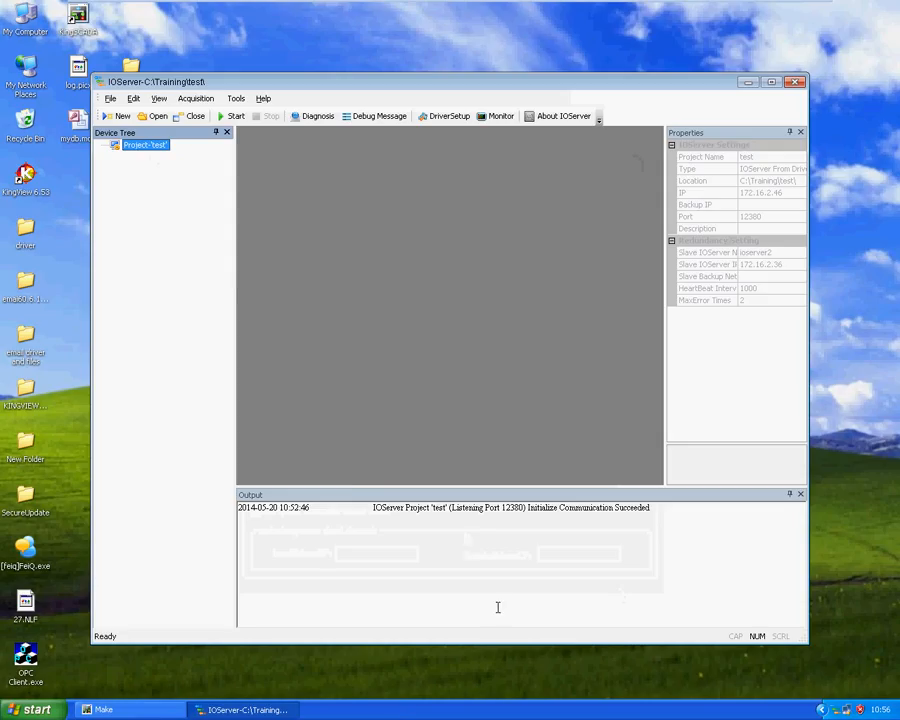
Switch to KingSCADA Make and begin a new IO SERVER entry named ad with IP address 172.16.2.46
{"action": "left_click", "coordinate": [245, 709]}
{"action": "left_click", "coordinate": [130, 709]}
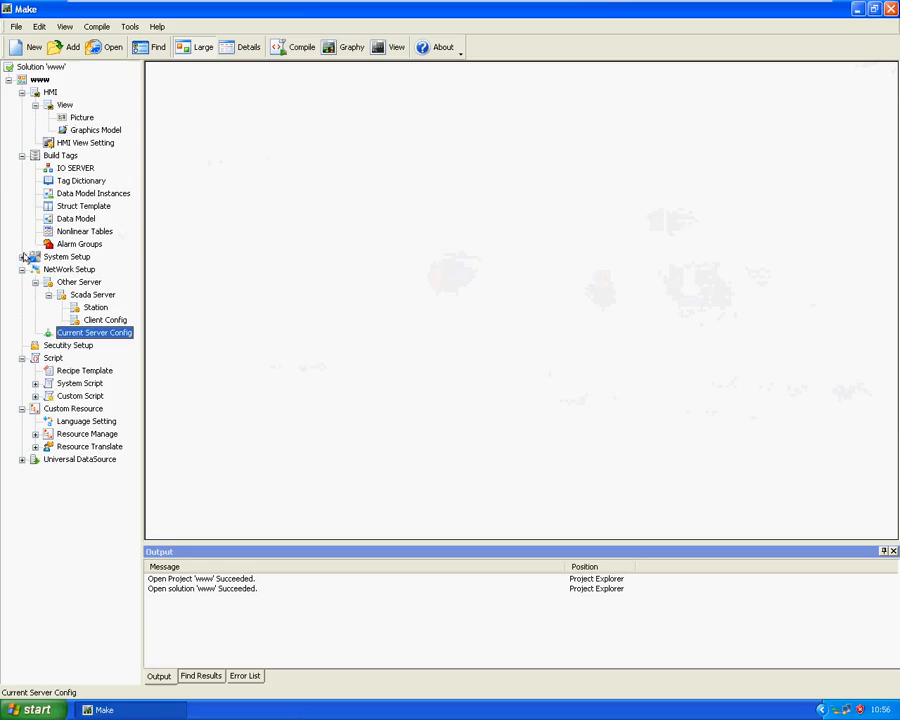
{"action": "left_click", "coordinate": [75, 168]}
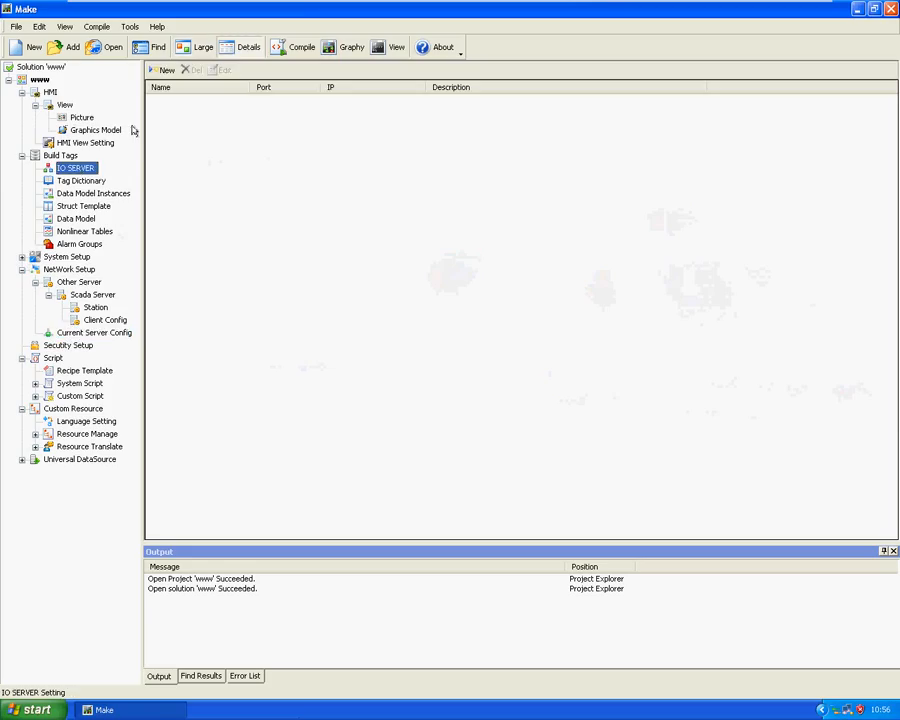
{"action": "left_click", "coordinate": [161, 71]}
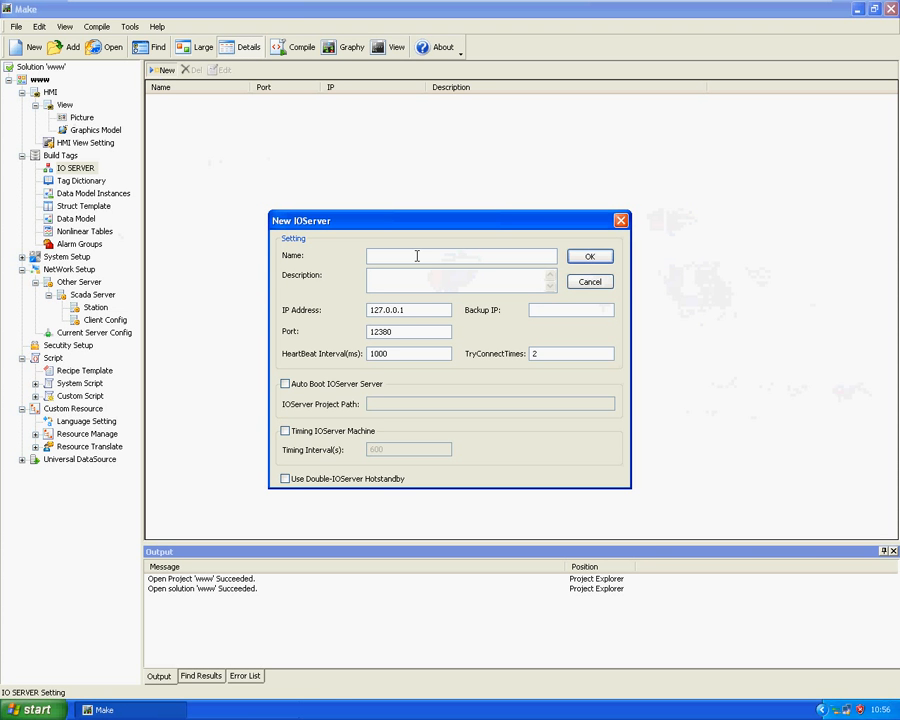
{"action": "type", "text": "ad"}
{"action": "left_click", "coordinate": [418, 309]}
{"action": "type", "text": "172.16.2.46"}
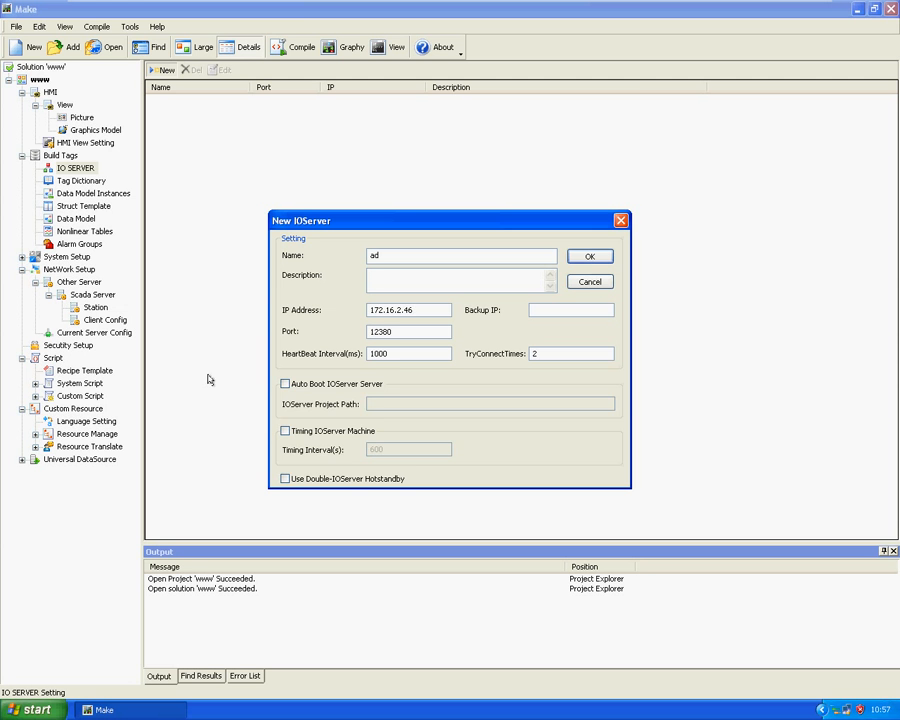
Enable Double-IOServer Hotstandby for ad with slave IOServer IP 172.16.2.36, and finish creating the entry
{"action": "left_click", "coordinate": [285, 479]}
{"action": "left_click", "coordinate": [372, 490]}
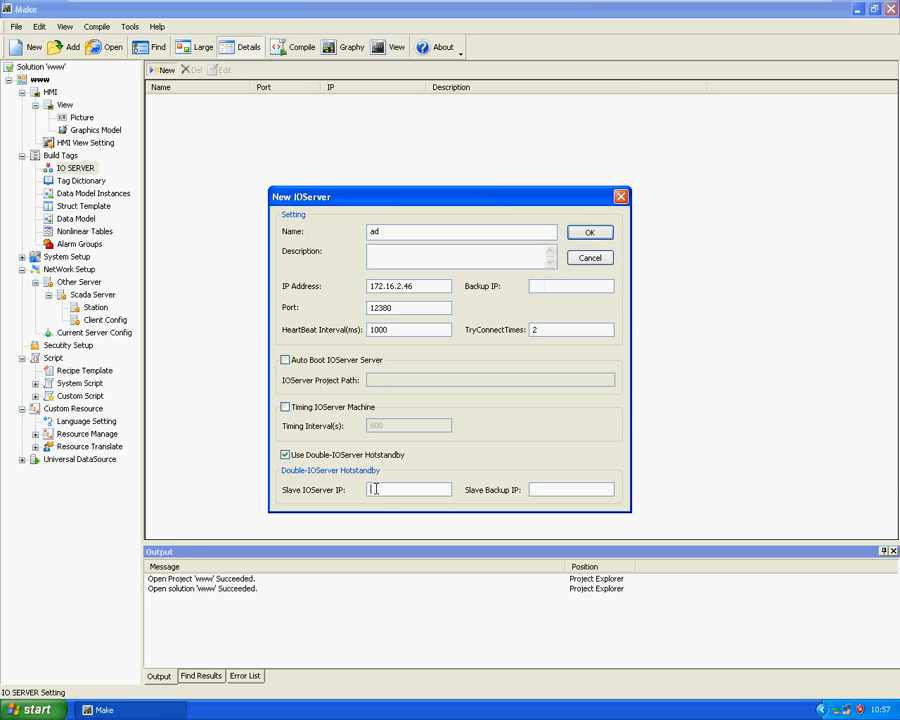
{"action": "type", "text": "172.16.2.36"}
{"action": "left_click", "coordinate": [589, 232]}
{"action": "mouse_move", "coordinate": [727, 5]}
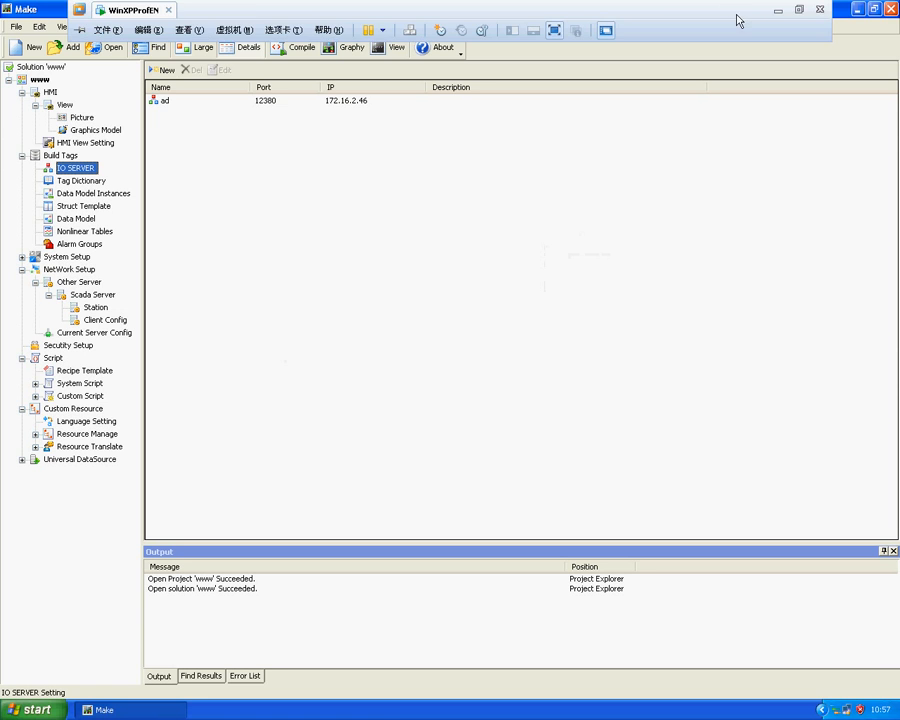